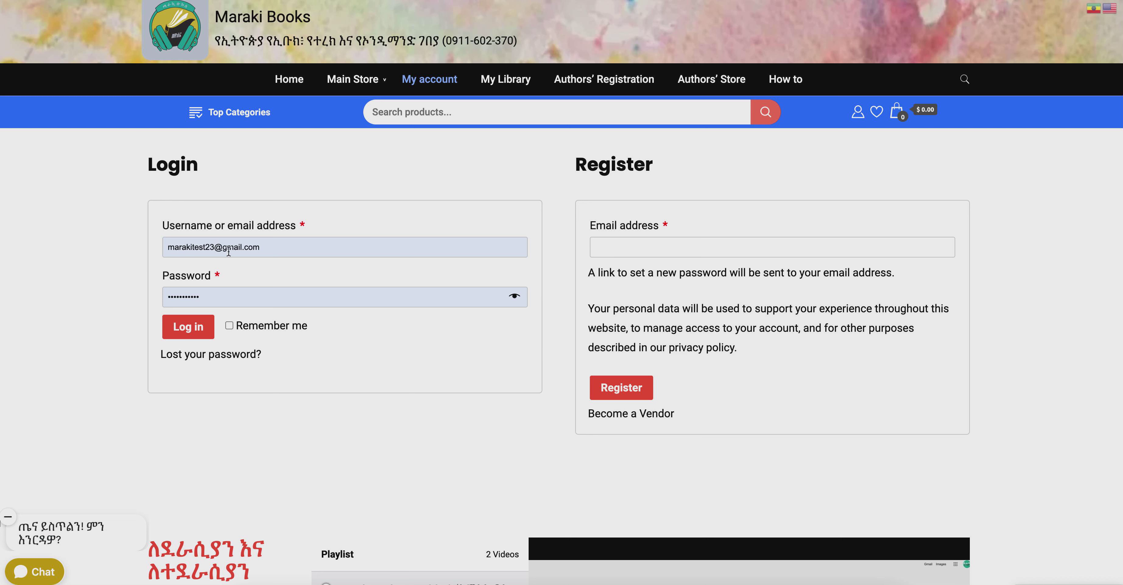
# Step: Log in to the existing account with the filled-in credentials
pyautogui.click(188, 328)
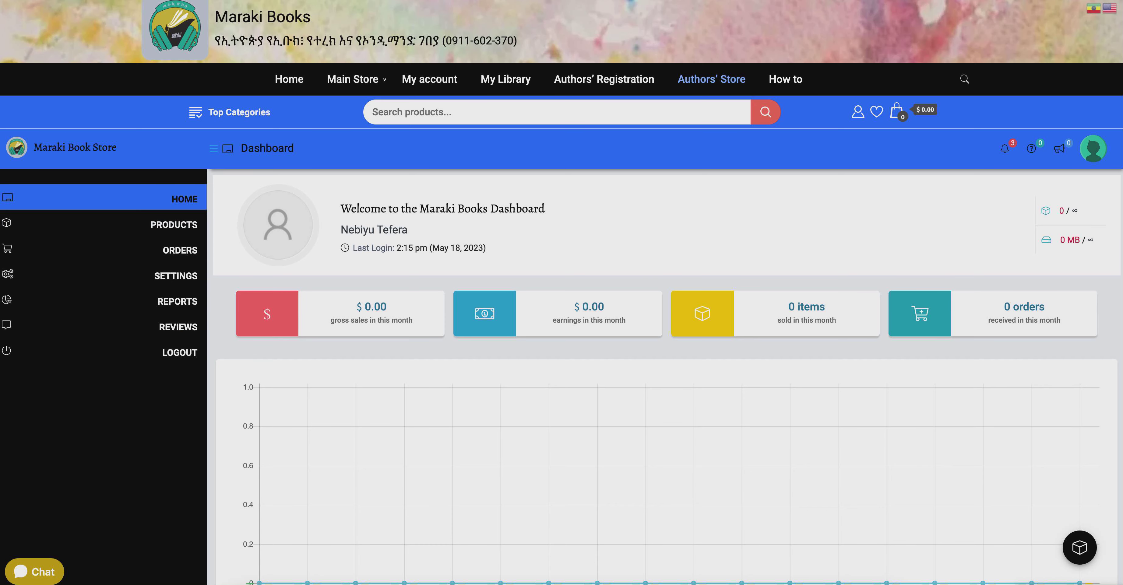
# Step: Look through the store dashboard's sales report, store analytics, sales by product, notifications, inquiries and store stats
pyautogui.scroll(-15, 561, 293)
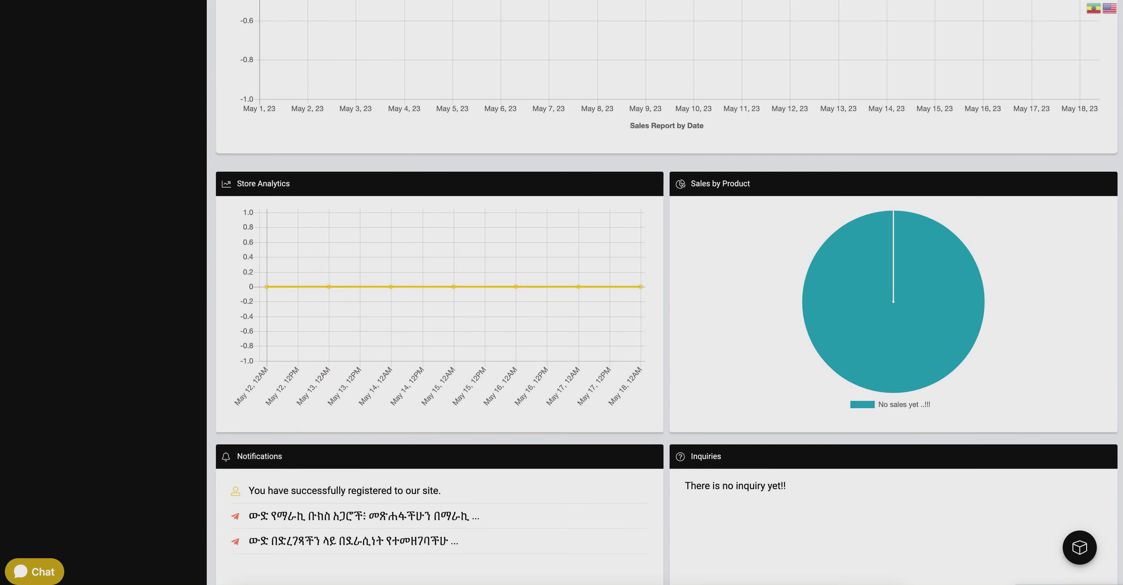
pyautogui.scroll(-3, 667, 293)
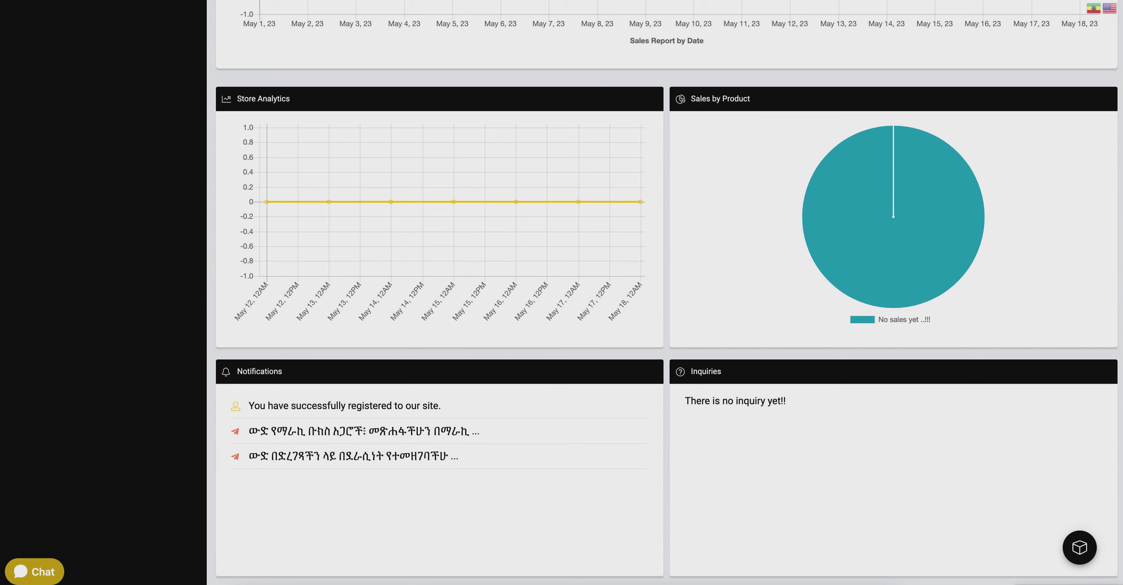
pyautogui.scroll(-6, 666, 293)
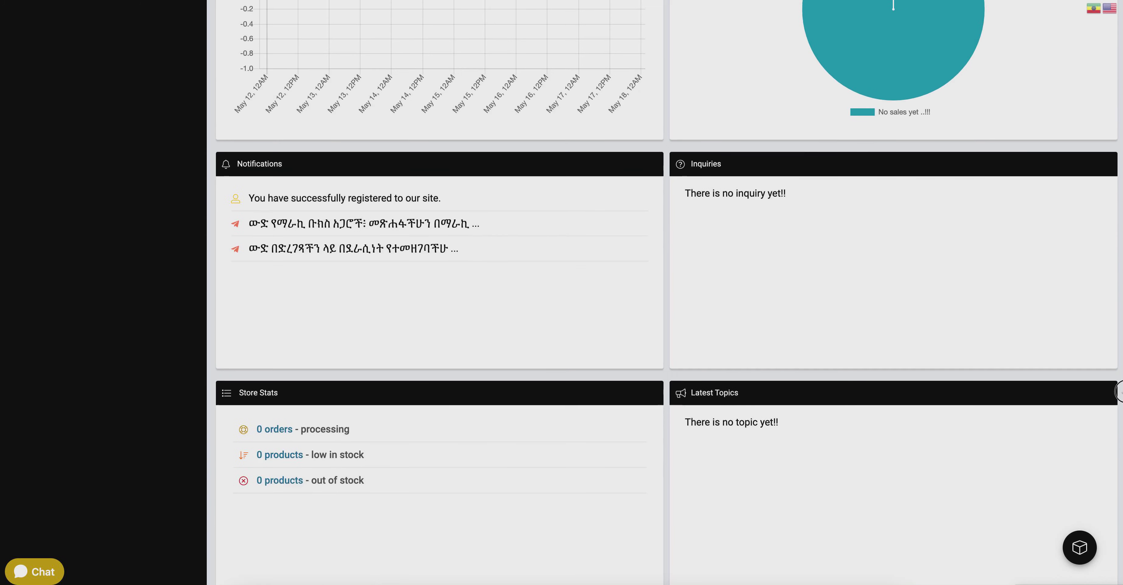
pyautogui.scroll(-6, 666, 292)
pyautogui.scroll(15, 666, 293)
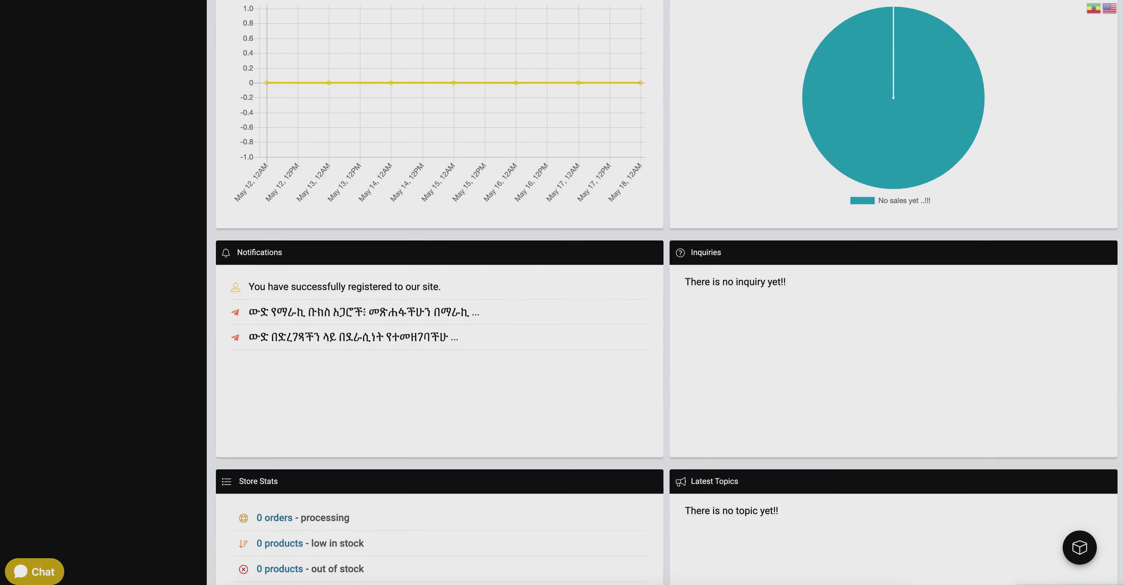
pyautogui.scroll(9, 667, 293)
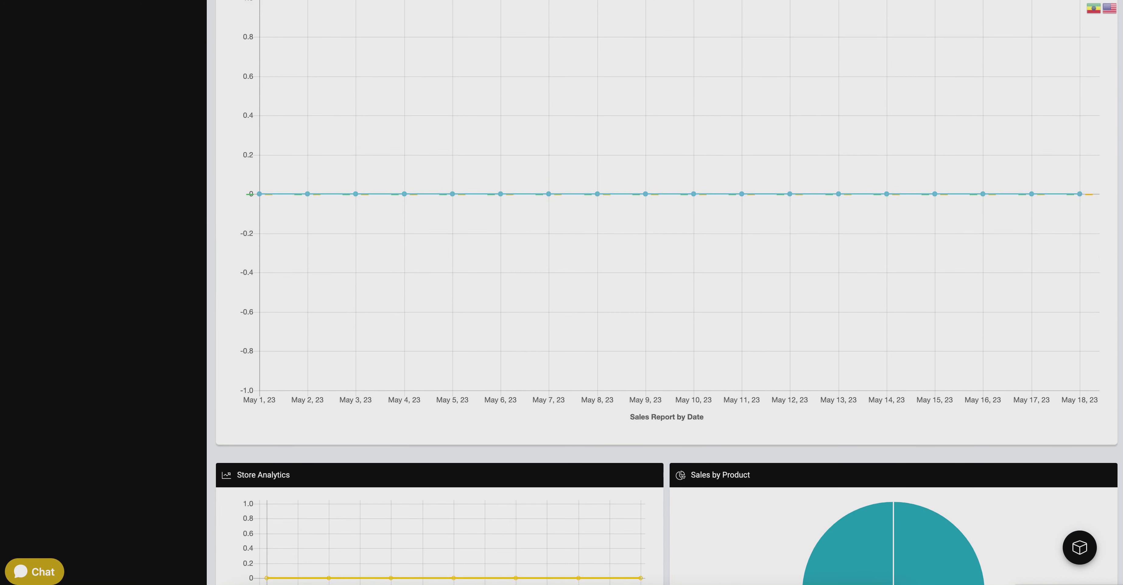
pyautogui.scroll(3, 667, 292)
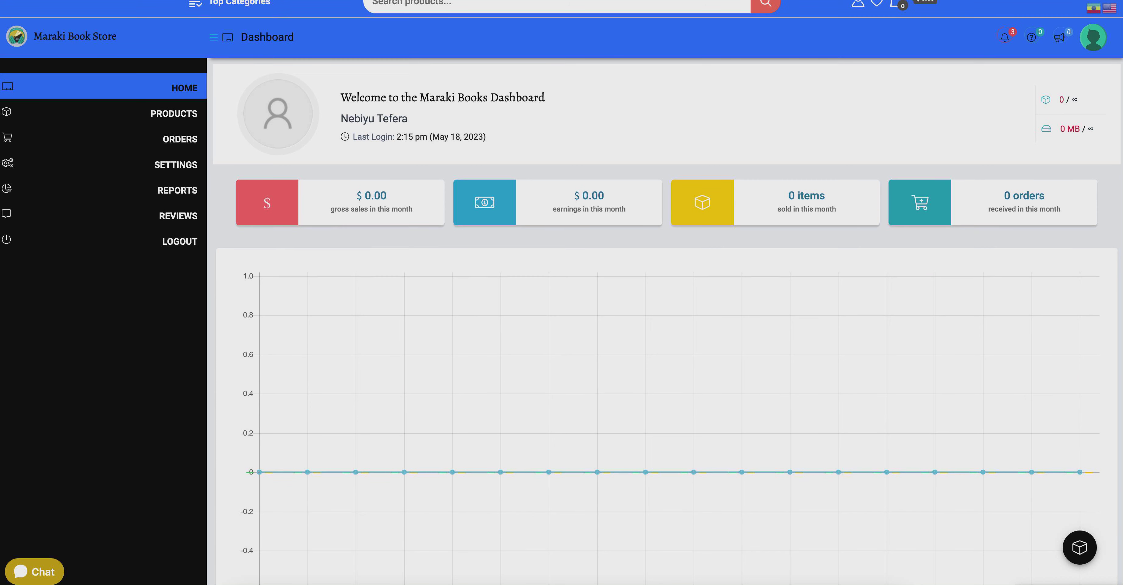
pyautogui.scroll(3, 654, 279)
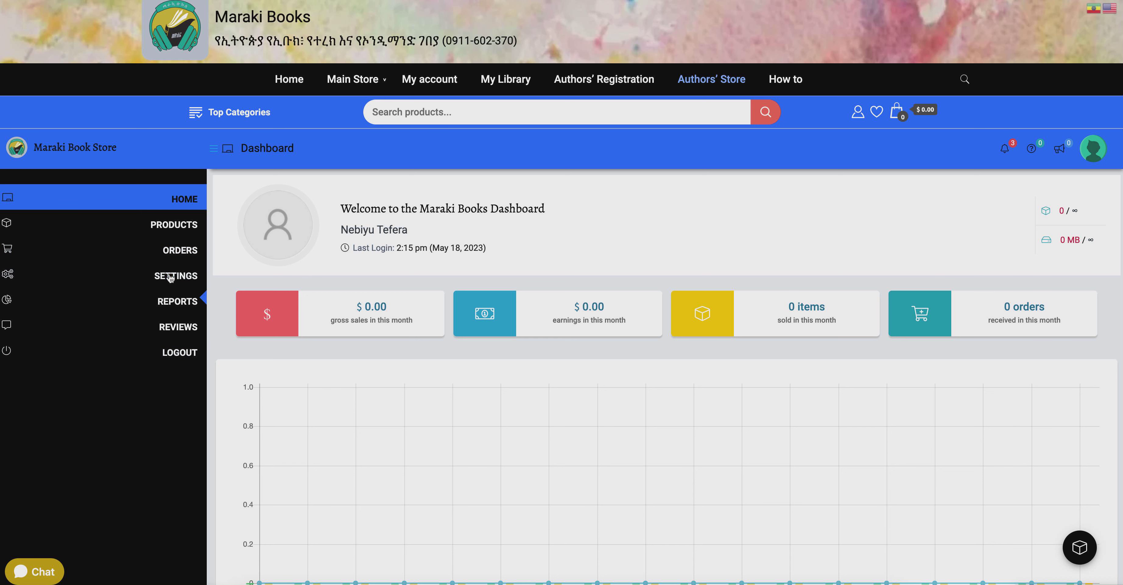
# Step: Start a new product and mark it as virtual and downloadable
pyautogui.moveTo(168, 226)
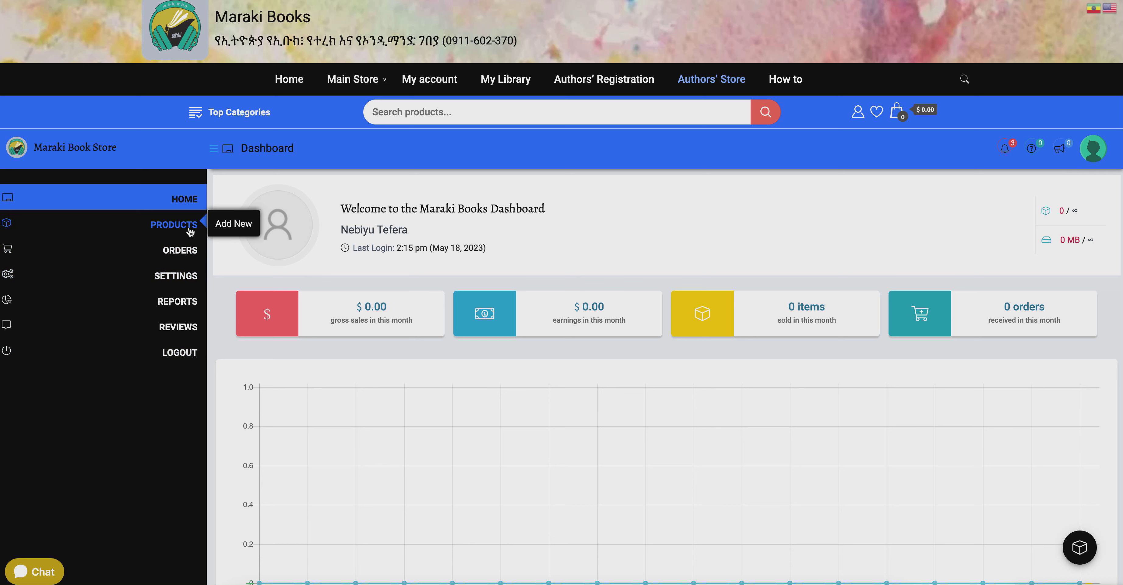
pyautogui.click(237, 229)
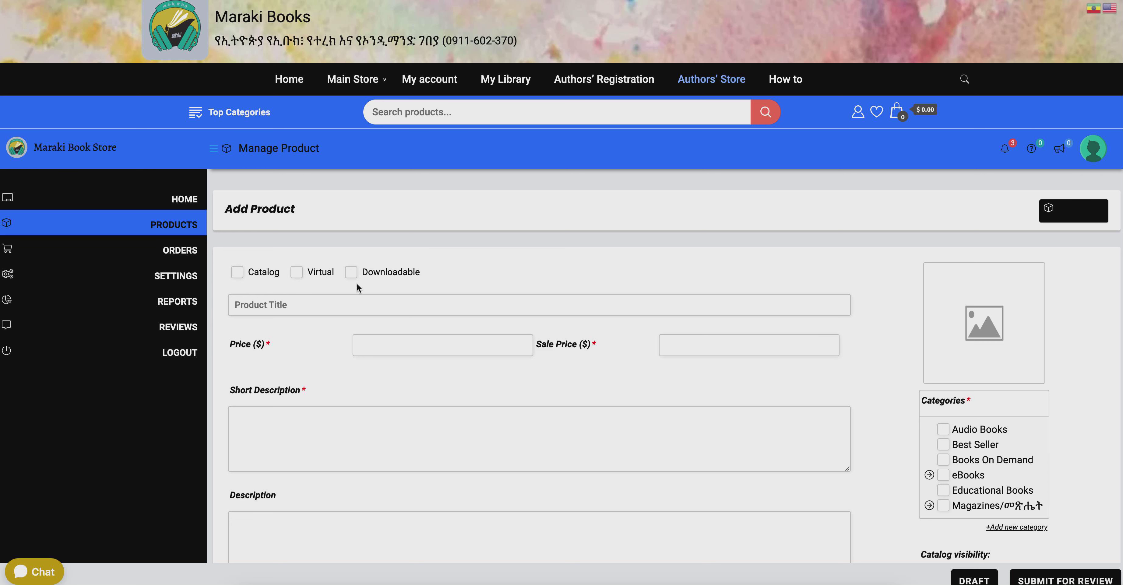
pyautogui.click(297, 274)
pyautogui.click(351, 273)
# Step: Enter "ፍቅር እስከመቃብር" as the product title
pyautogui.click(258, 304)
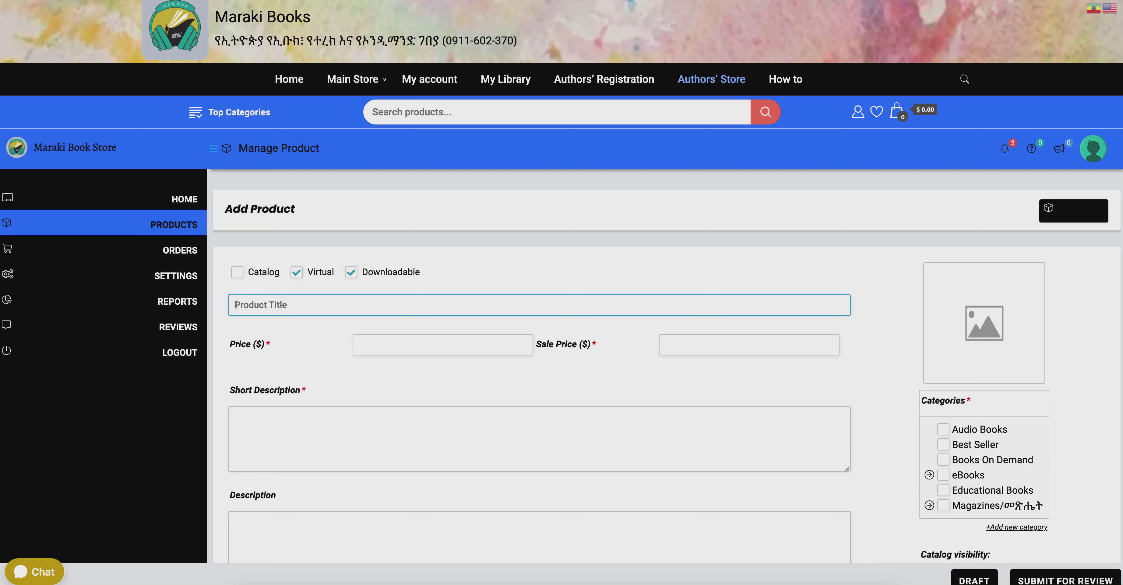
pyautogui.write('ጽ')
pyautogui.press('BackSpace')
pyautogui.write('ጽ')
pyautogui.press('BackSpace')
pyautogui.write('ፍቅር እስ')
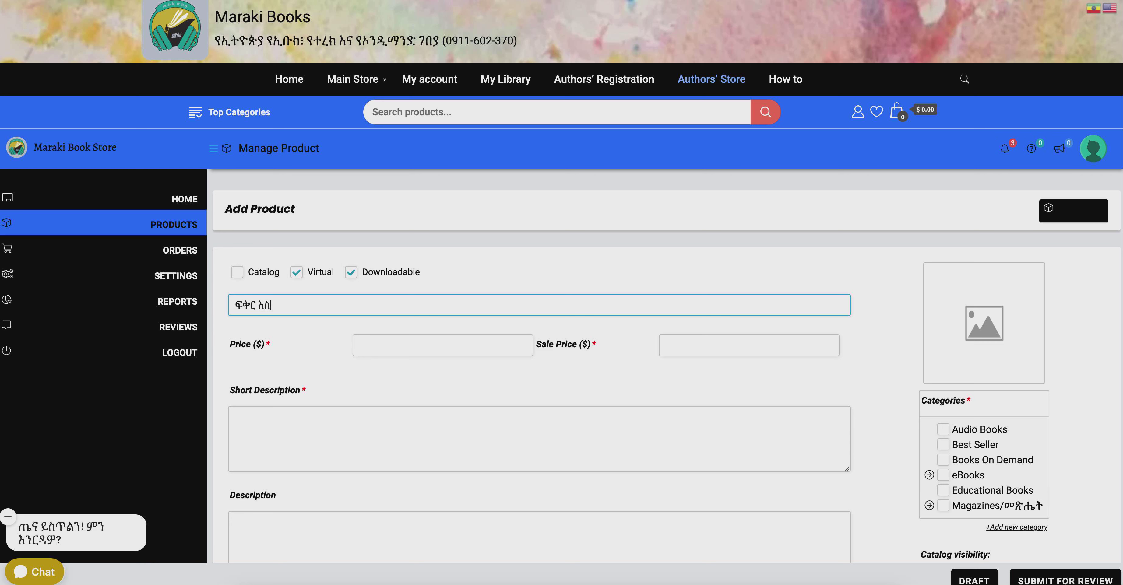
pyautogui.write('ከመቅ')
pyautogui.press('BackSpace')
pyautogui.press('BackSpace')
pyautogui.press('BackSpace')
pyautogui.write('ከም')
pyautogui.write('መቃ')
pyautogui.write('ብር')
# Step: Set the product's price to 50 dollars and its sale price to 20 dollars
pyautogui.click(377, 348)
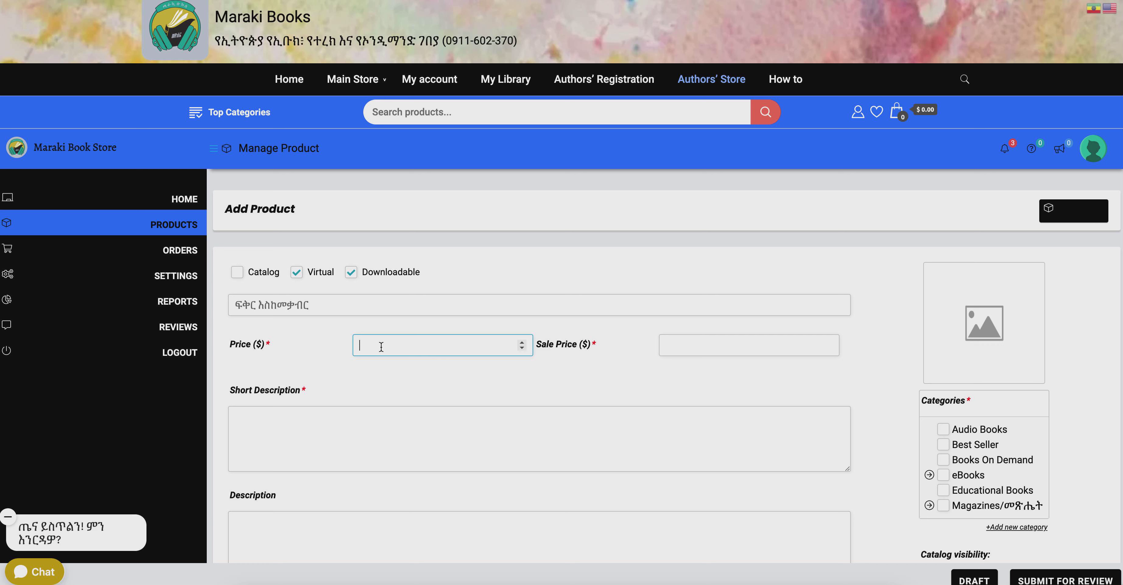
pyautogui.write('50')
pyautogui.click(706, 346)
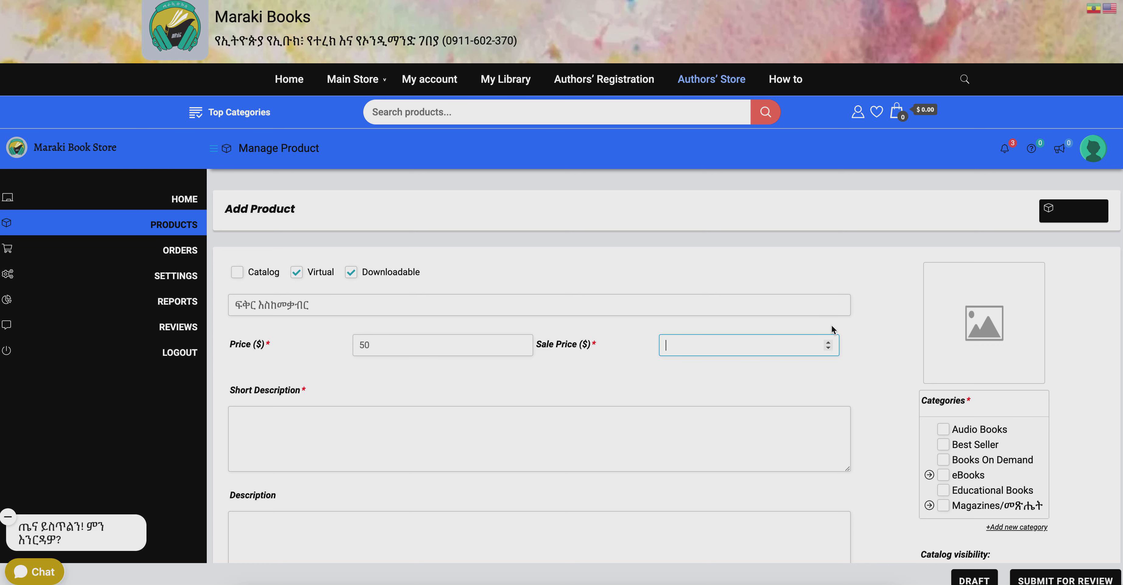
pyautogui.write('20')
# Step: Write "በፍቅር ላይ የሚያተኩር ረጅም ልቦልድ" as the product's short description
pyautogui.click(255, 418)
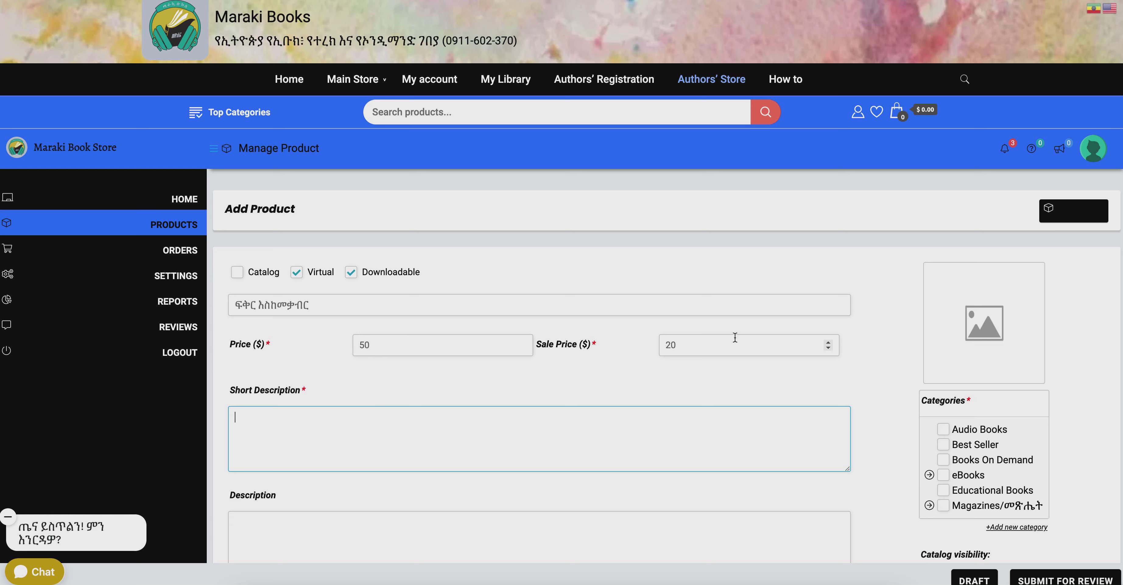
pyautogui.write('በፍ')
pyautogui.write('ቅር')
pyautogui.write(' ላይ ይ')
pyautogui.write('ሚያት')
pyautogui.write('ከ')
pyautogui.write('ኩር')
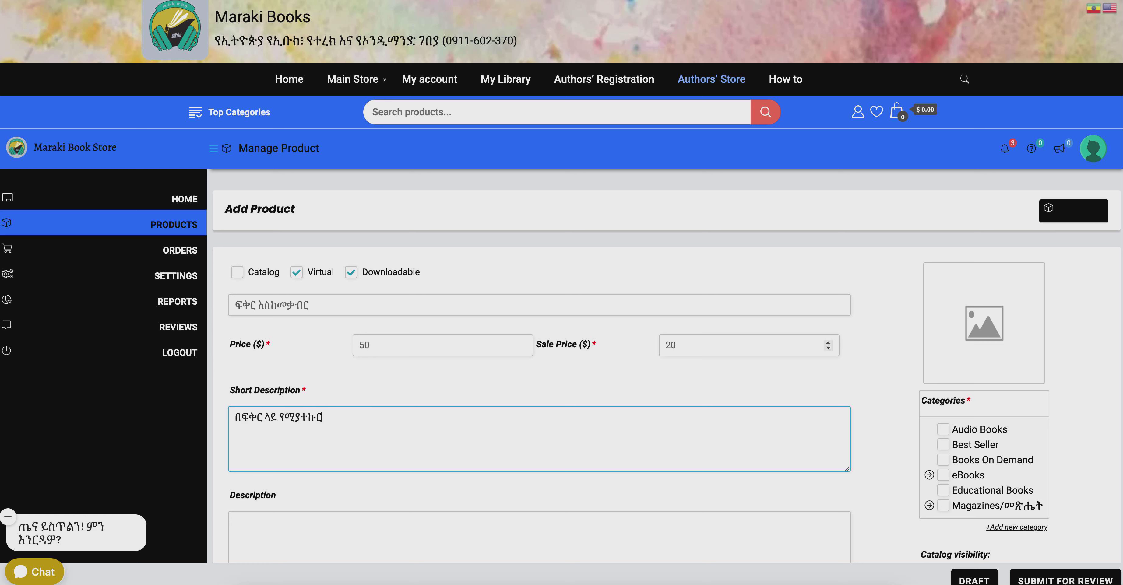
pyautogui.write(' ረጅም ልቦልድ')
# Step: Fill the product's full description with a line of random Amharic placeholder letters
pyautogui.scroll(-4, 561, 282)
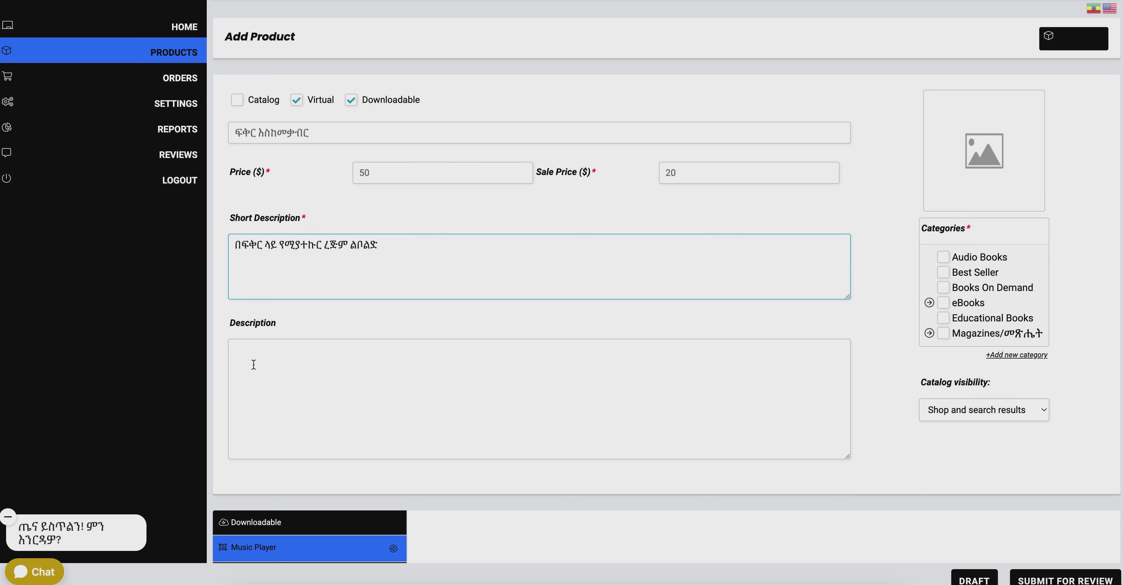
pyautogui.click(248, 350)
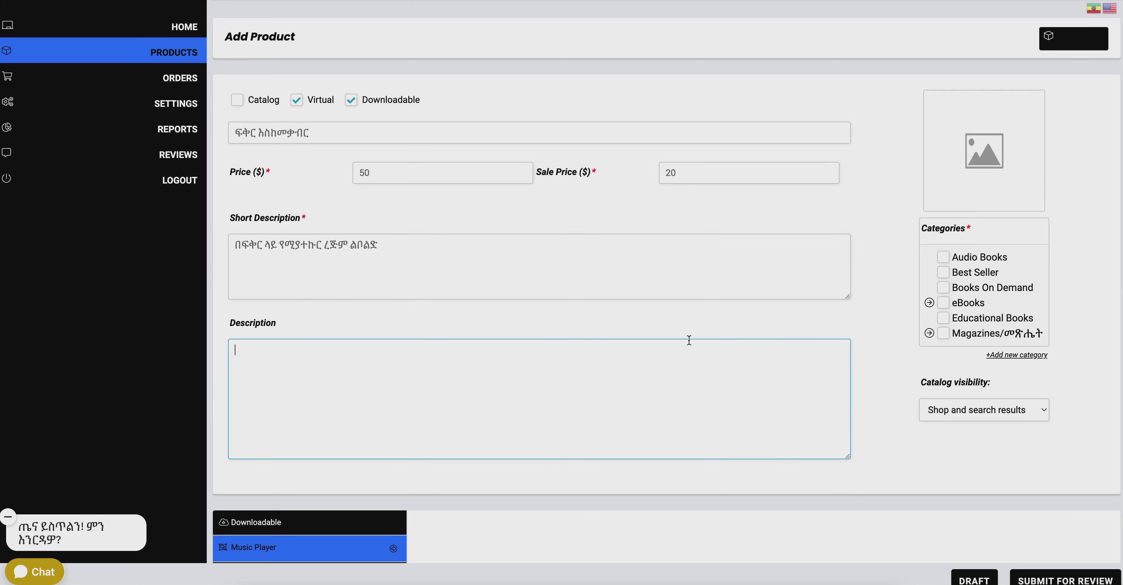
pyautogui.write('ም')
pyautogui.press('BackSpace')
pyautogui.write('ምምድምድክድክክሀጅክሀጋግድጅድሀሀግሀጅግጋጅጅ')
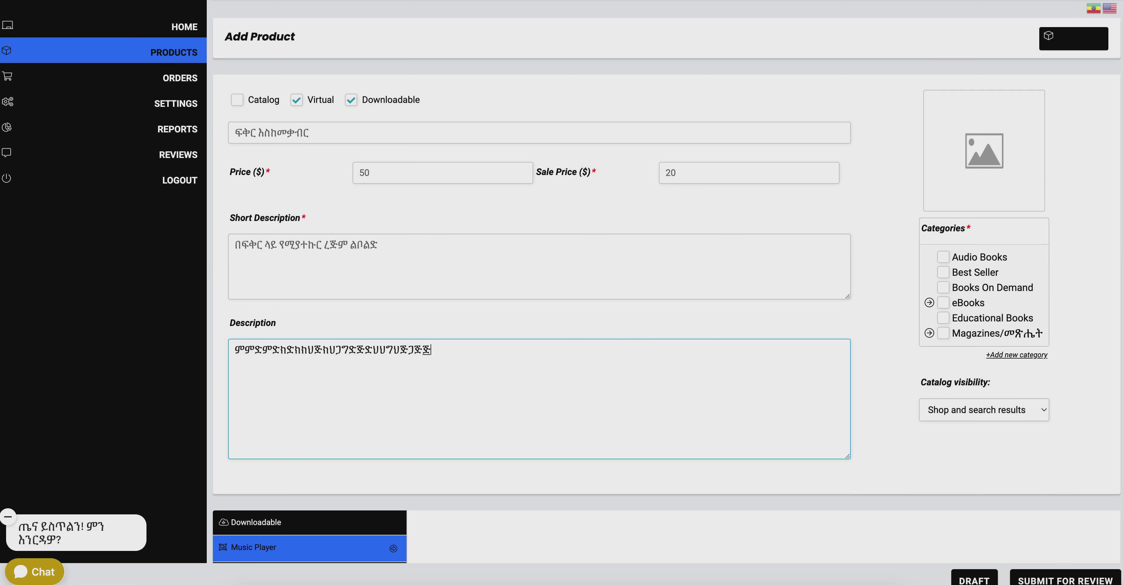
pyautogui.write(' ጅድሀጅሀክጃሀጅሀክሀ')
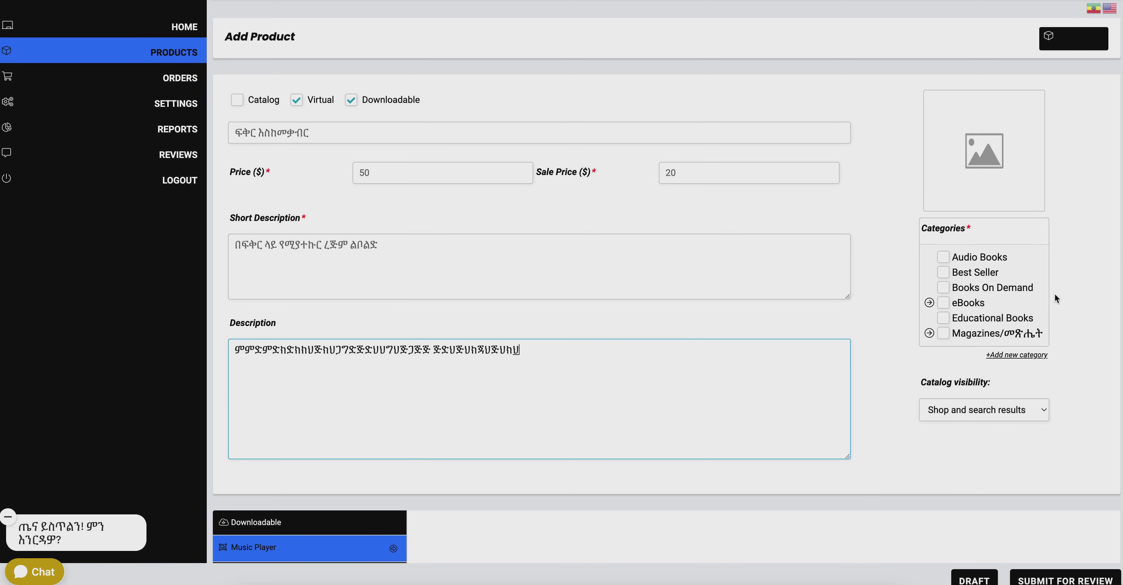
# Step: Upload the first of the two March cover photos from the book's subfolder in the desktop folder ማራኪ ቡክስ as the product image
pyautogui.scroll(-3, 667, 293)
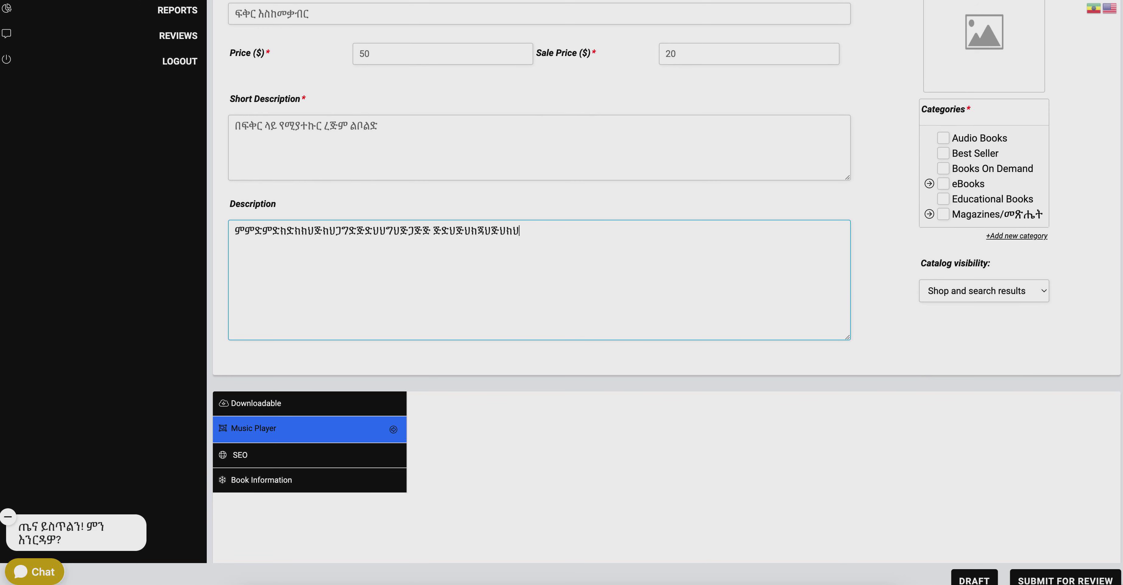
pyautogui.scroll(4, 1005, 223)
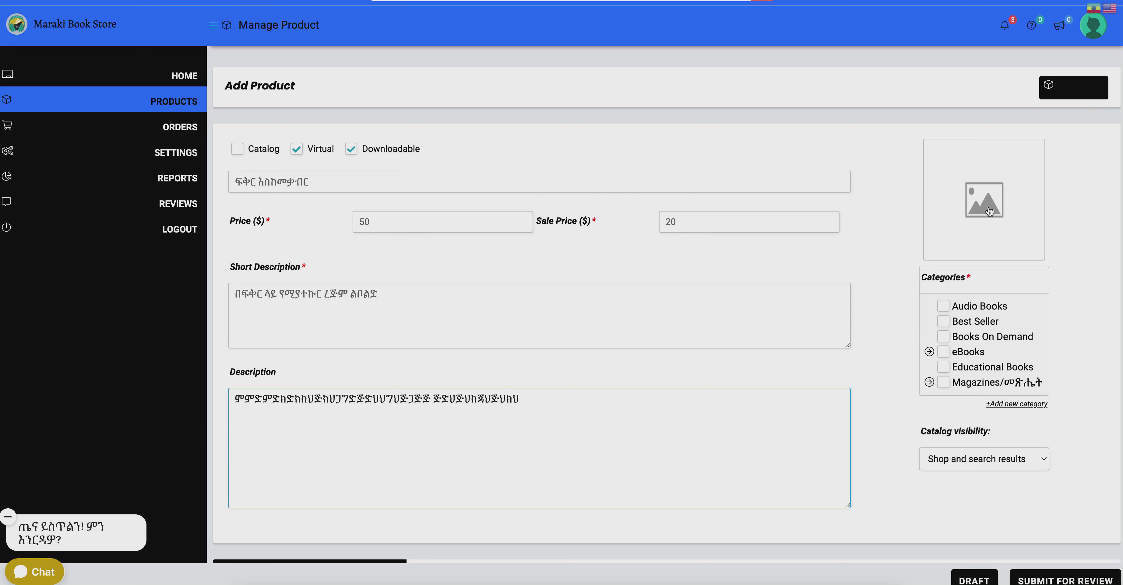
pyautogui.click(988, 211)
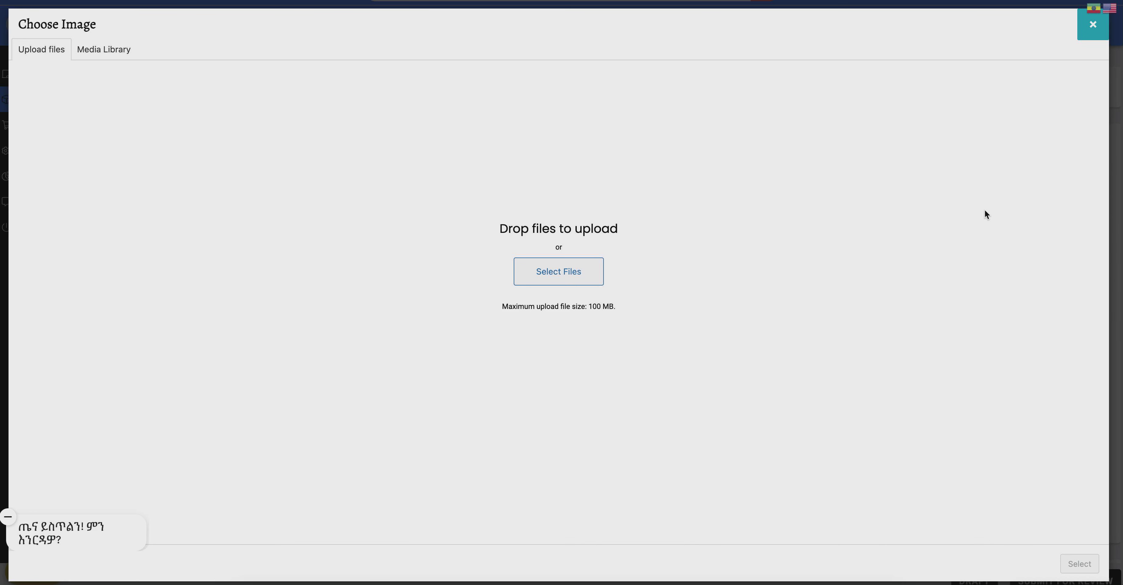
pyautogui.click(558, 280)
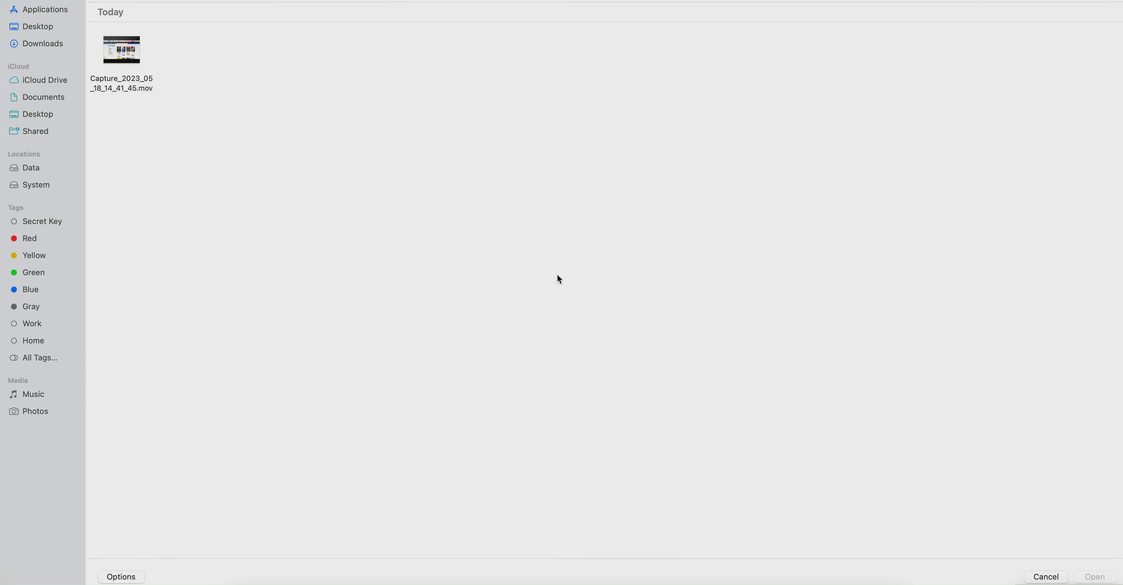
pyautogui.doubleClick(136, 53)
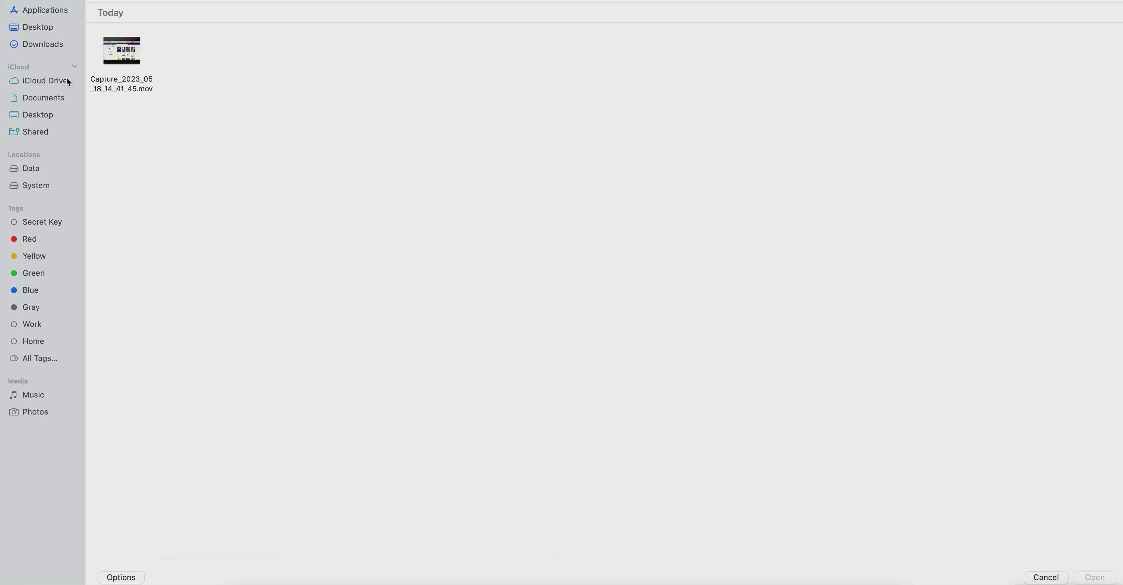
pyautogui.click(38, 28)
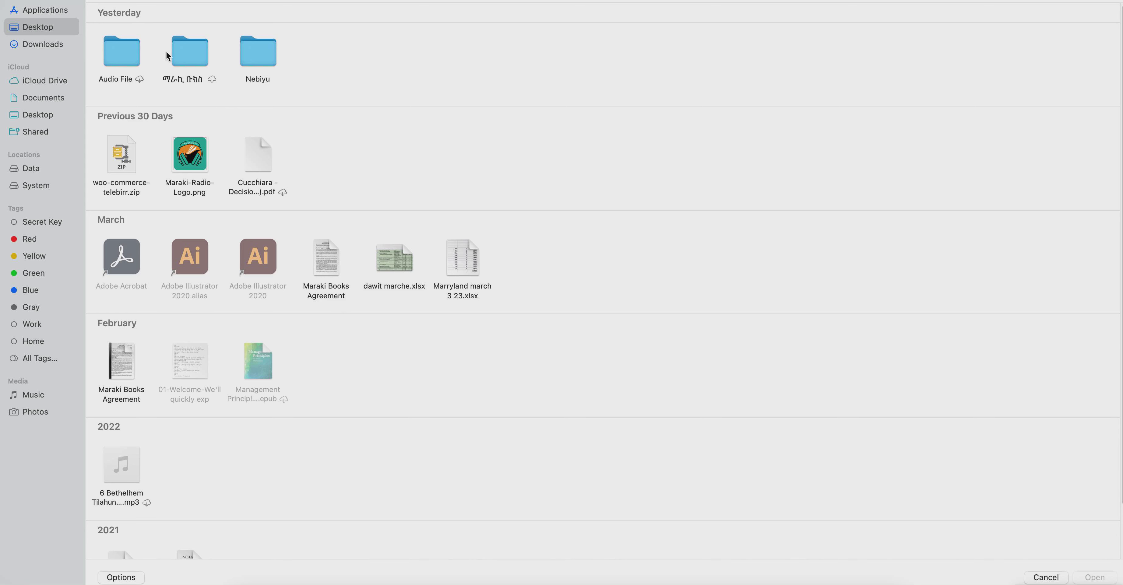
pyautogui.click(191, 57)
pyautogui.doubleClick(192, 57)
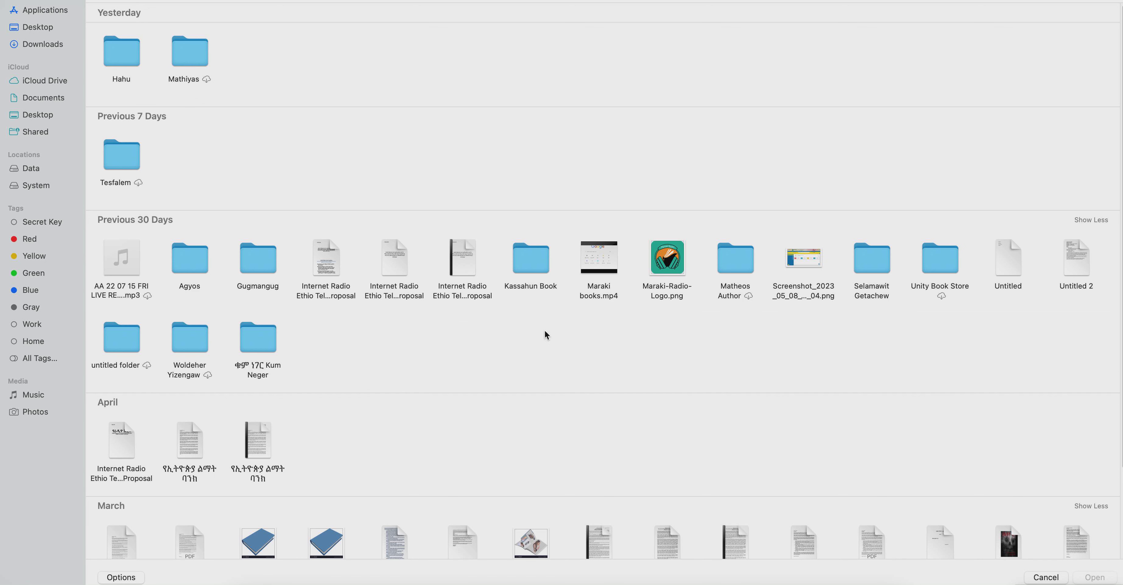
pyautogui.doubleClick(515, 269)
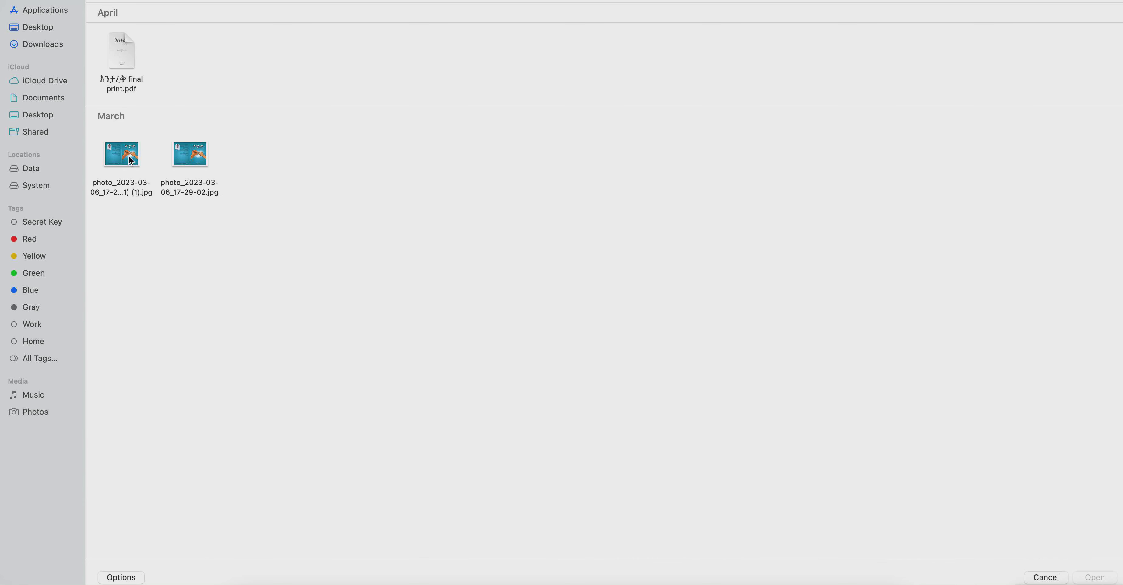
pyautogui.click(130, 159)
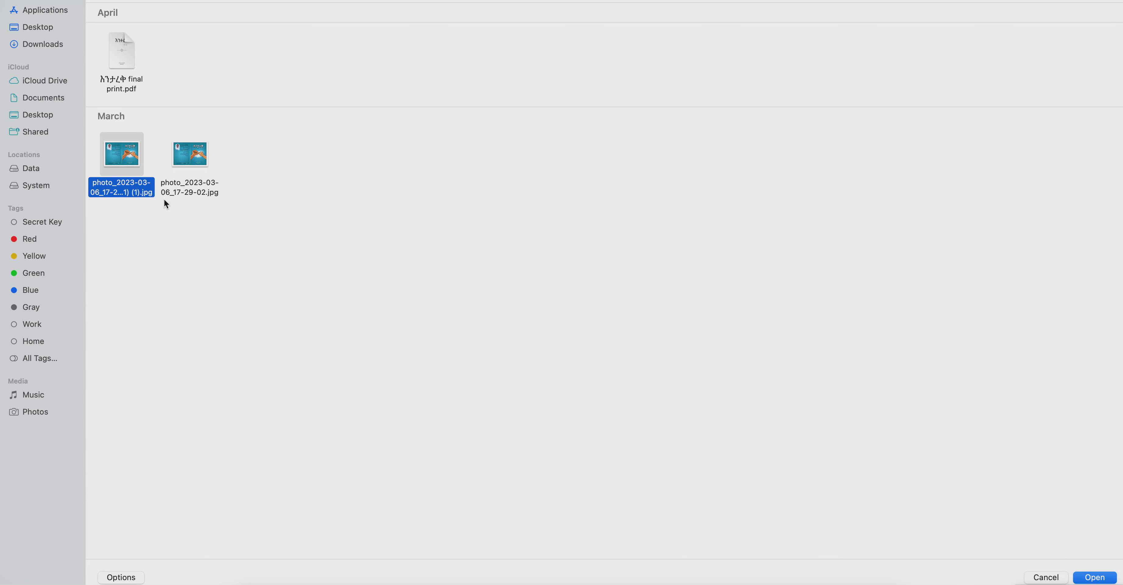
pyautogui.click(1095, 578)
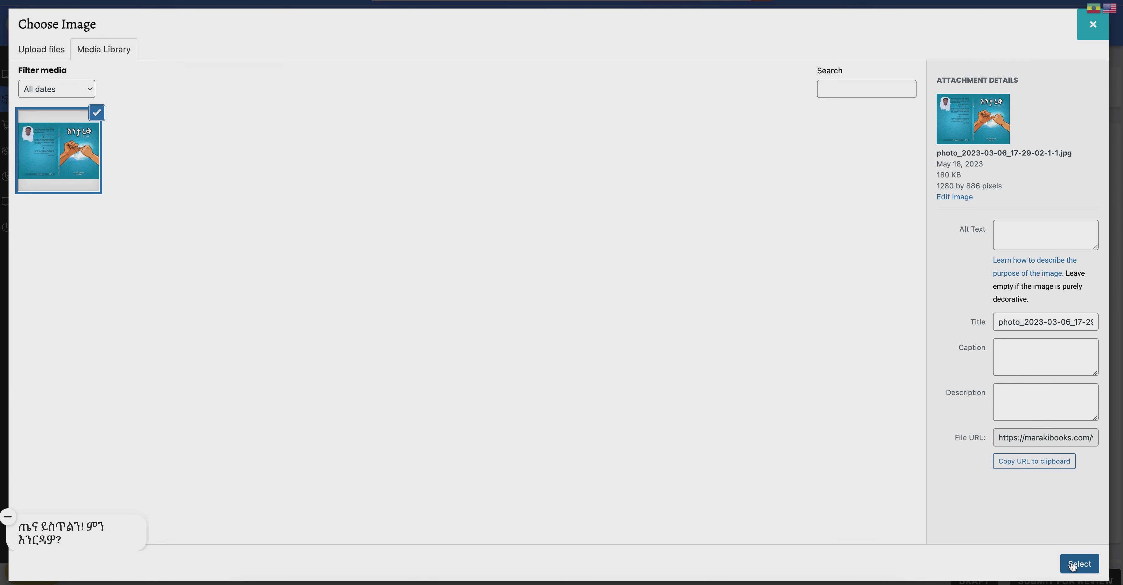
pyautogui.click(1082, 569)
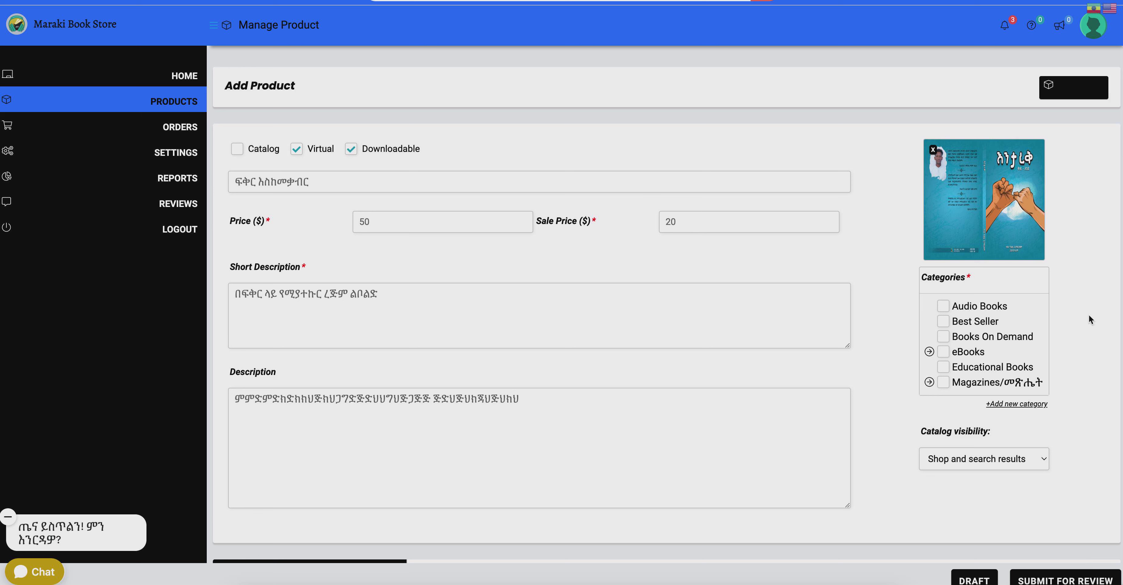
# Step: Assign the product to the eBooks category with its subcategories Amharic Books and ልብወለድ
pyautogui.click(943, 307)
pyautogui.click(944, 308)
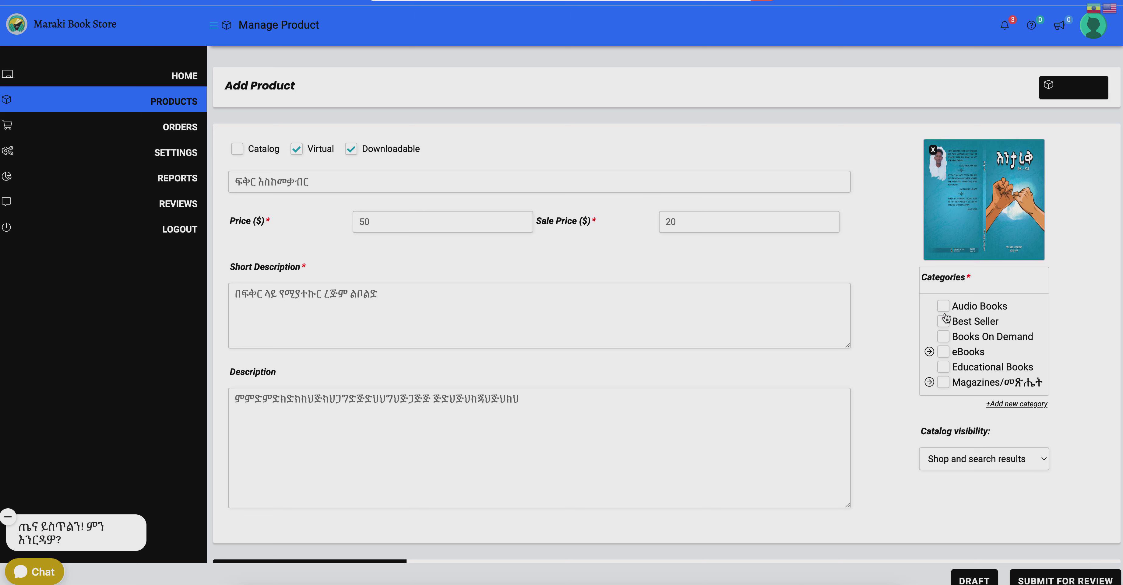
pyautogui.click(943, 352)
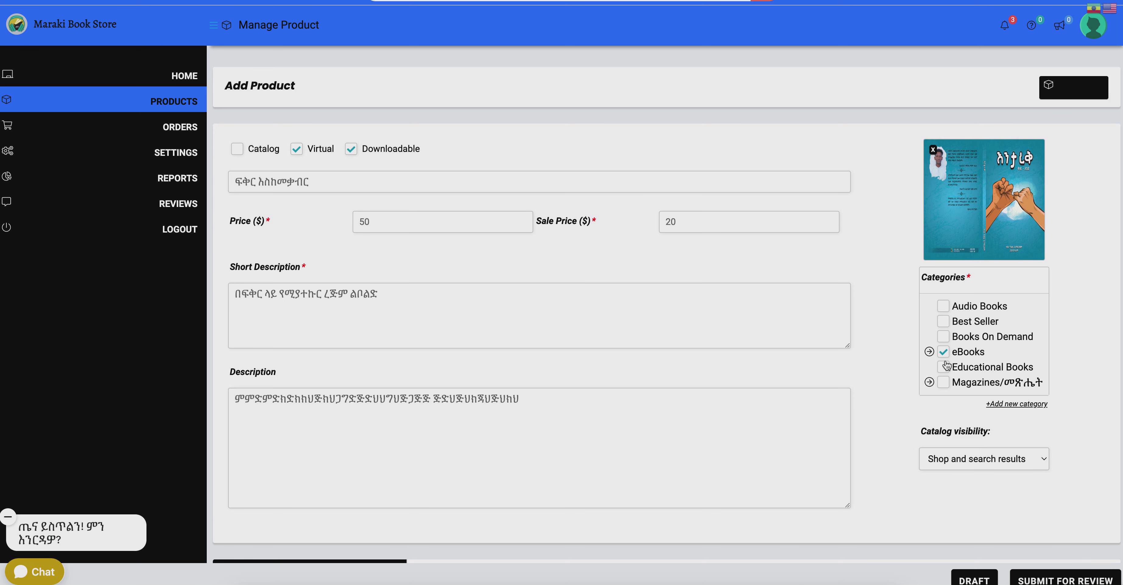
pyautogui.click(929, 352)
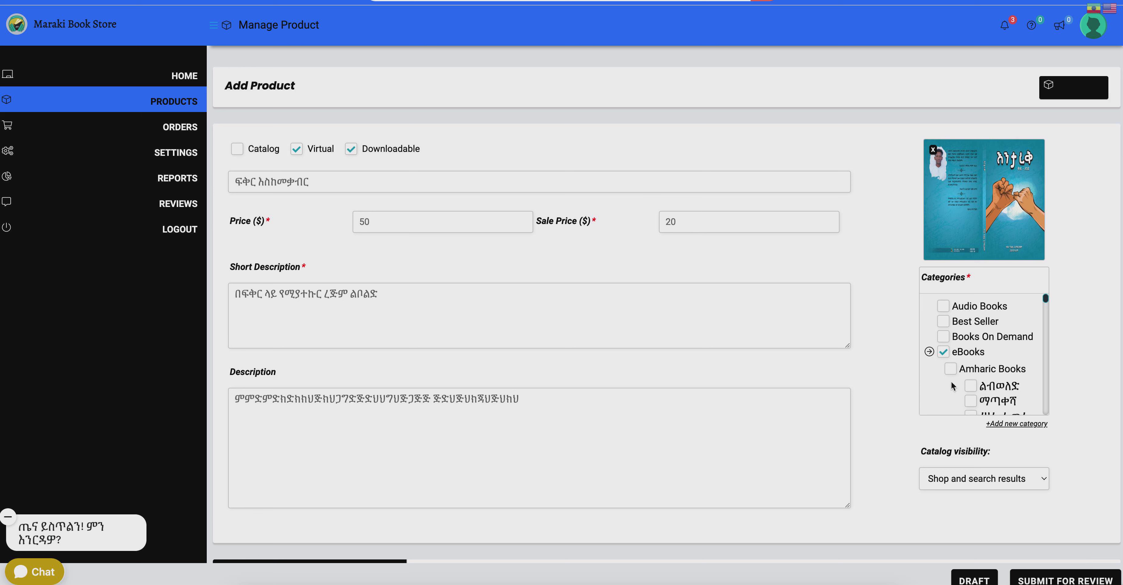
pyautogui.click(951, 369)
pyautogui.click(971, 385)
pyautogui.scroll(-1, 1032, 372)
pyautogui.scroll(-3, 1032, 373)
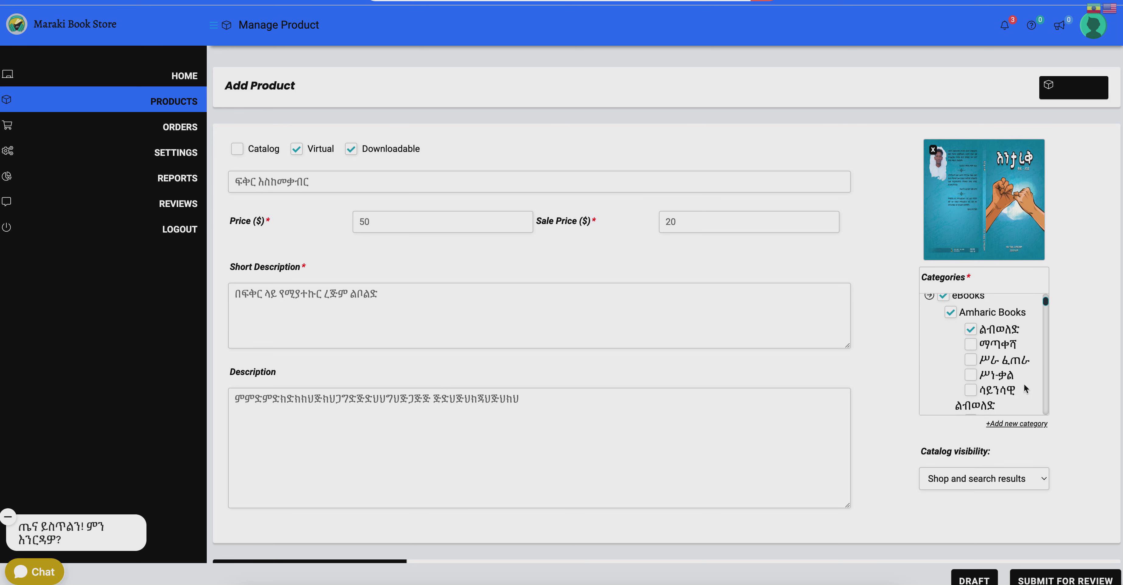
# Step: Look through the remaining subcategories in the product's category list, including those for children's books, poetry and history
pyautogui.scroll(-5, 1008, 386)
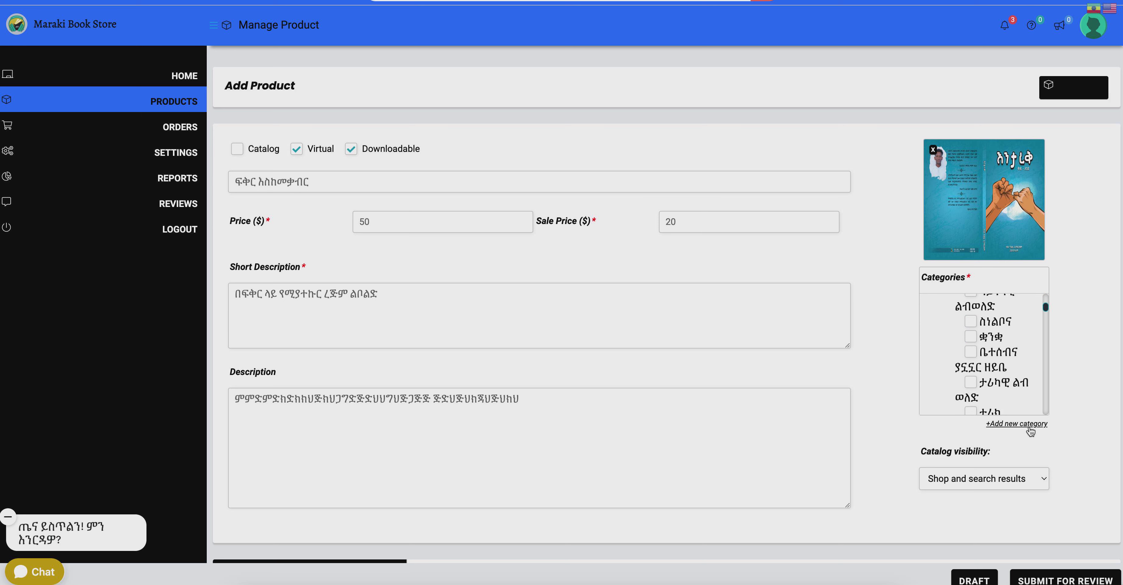
pyautogui.moveTo(1048, 307); pyautogui.dragTo(1048, 318)
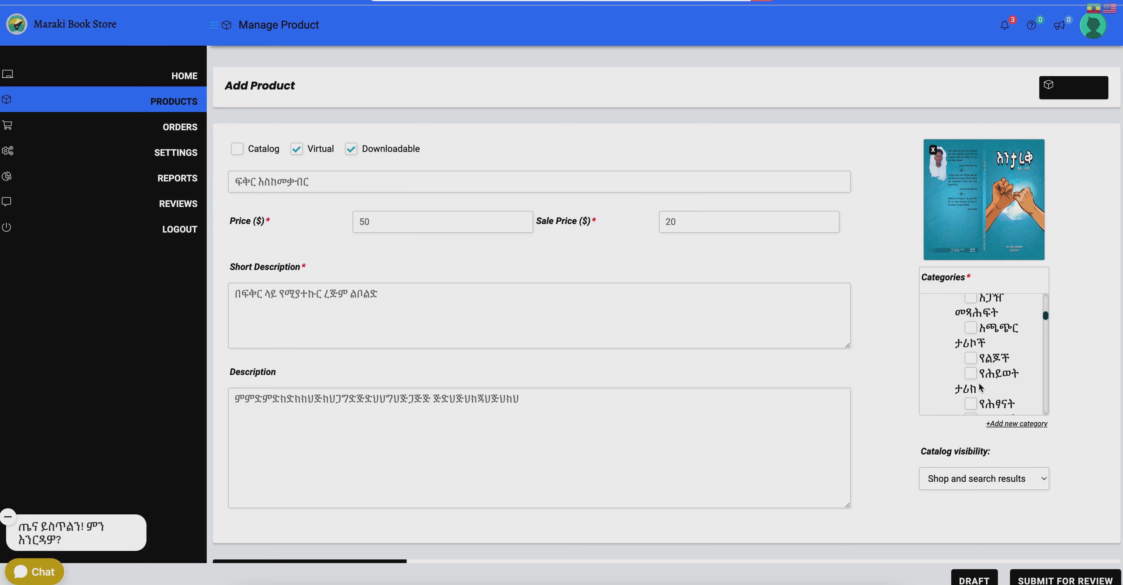
pyautogui.moveTo(1048, 321); pyautogui.dragTo(1047, 323)
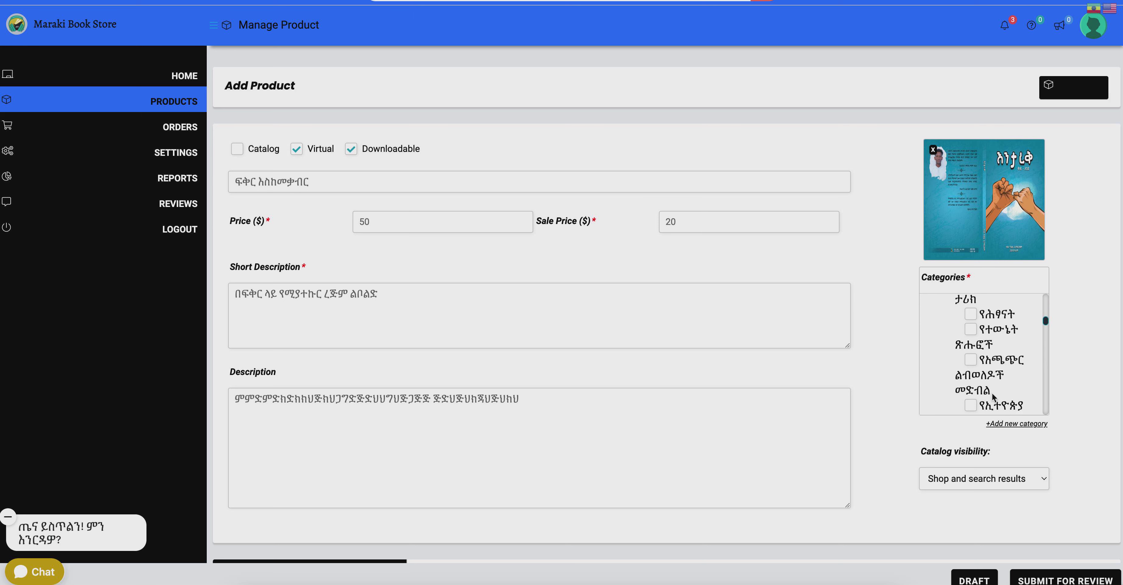
pyautogui.moveTo(1048, 325); pyautogui.dragTo(1048, 336)
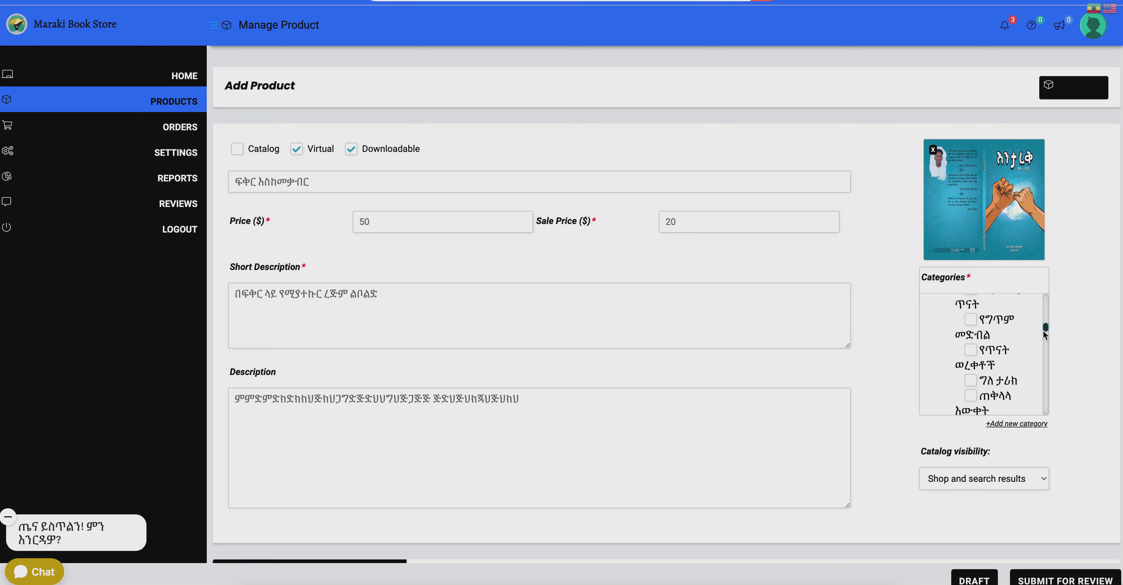
pyautogui.moveTo(1048, 328); pyautogui.dragTo(1047, 300)
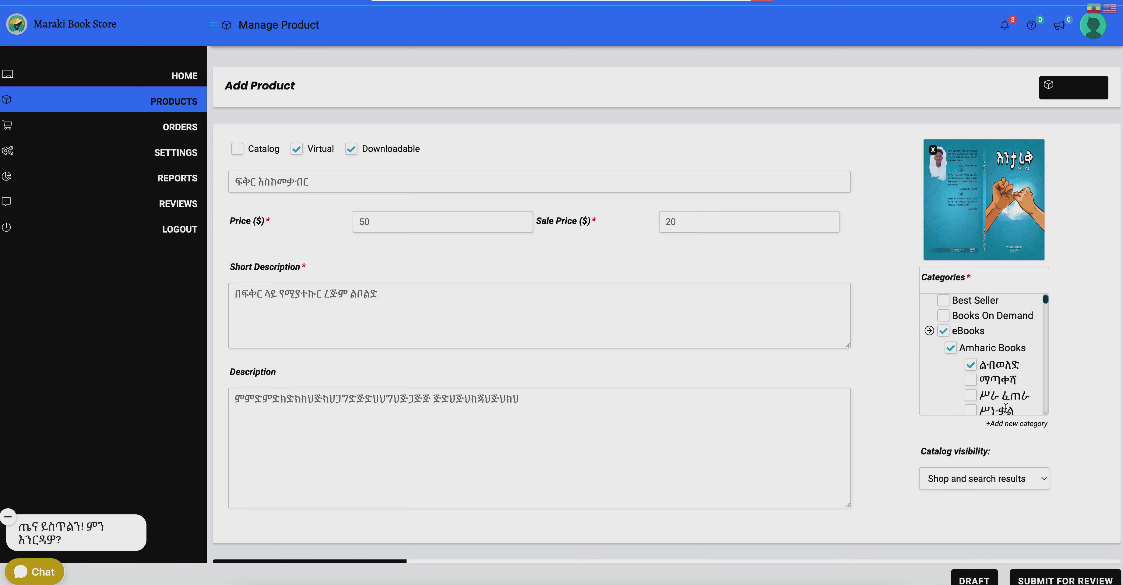
# Step: Name the product's downloadable file with a string of random Amharic placeholder letters
pyautogui.scroll(-6, 235, 387)
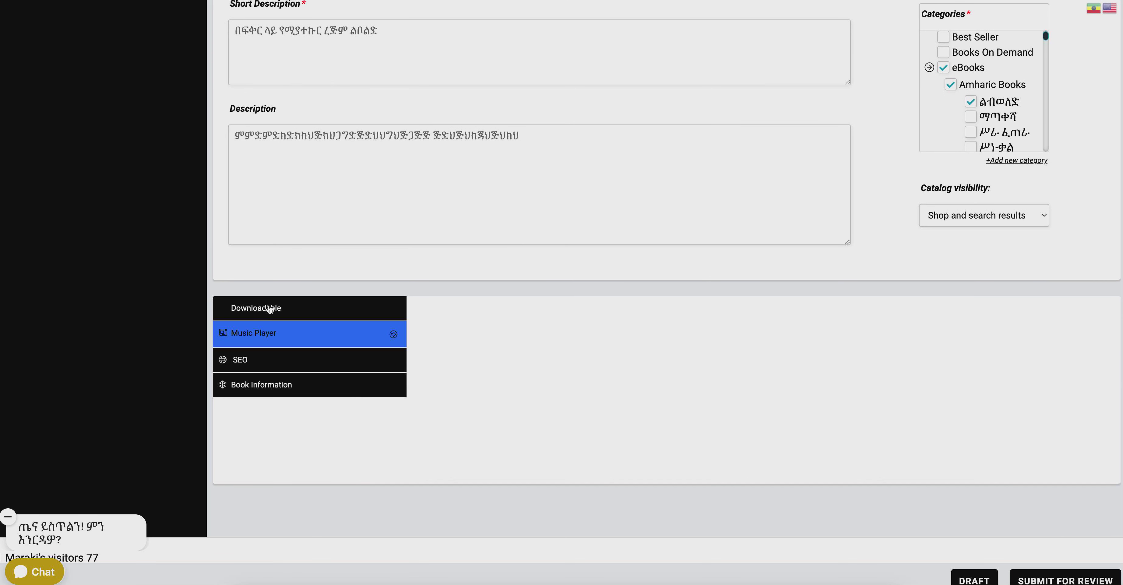
pyautogui.click(271, 308)
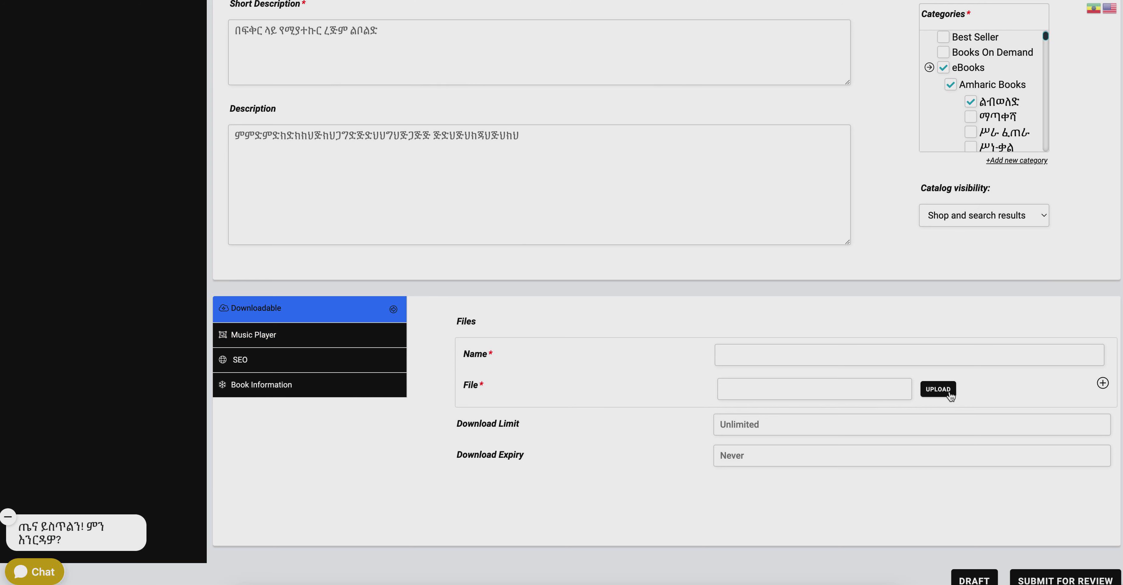
pyautogui.click(744, 357)
pyautogui.write('ፍጃድሀጅክሀፍሀክጅሀድጅሀጃ')
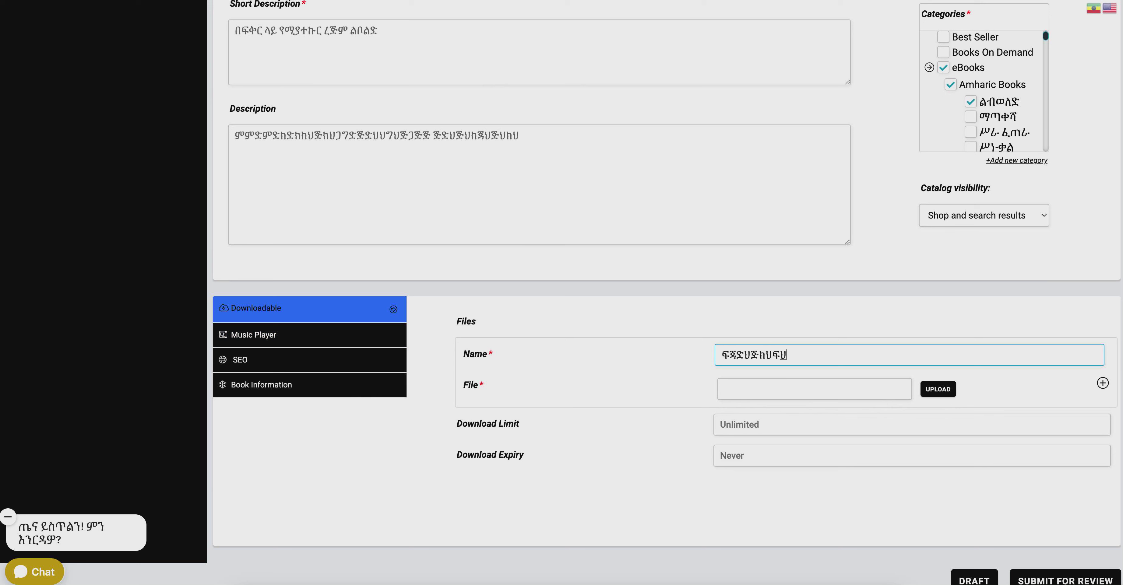
# Step: Upload እንታረቅ final print.pdf to the media library and attach it as the product's downloadable file
pyautogui.click(775, 389)
pyautogui.click(937, 389)
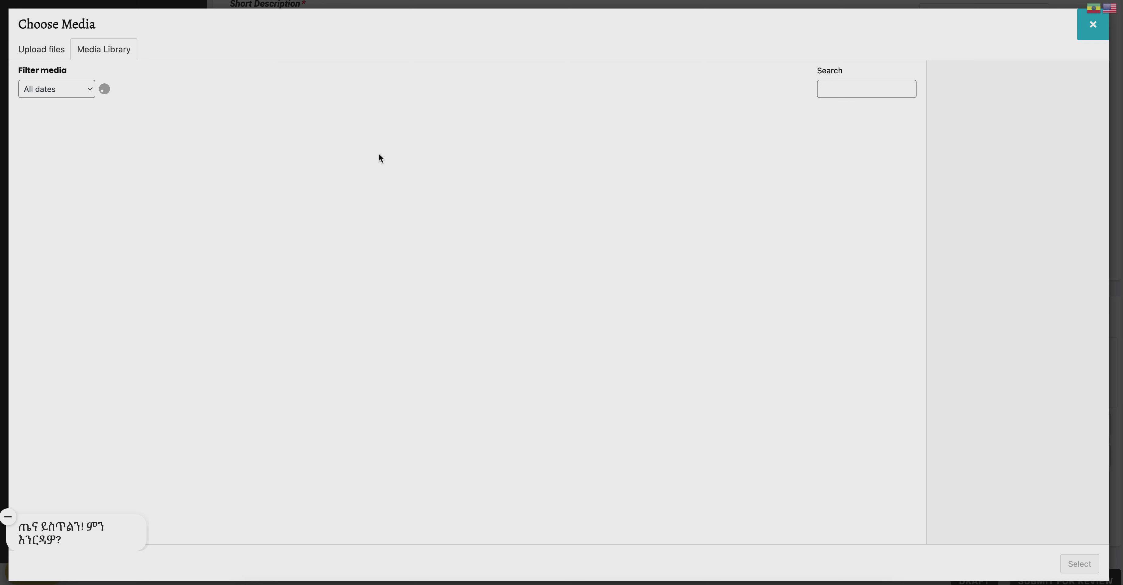
pyautogui.click(46, 54)
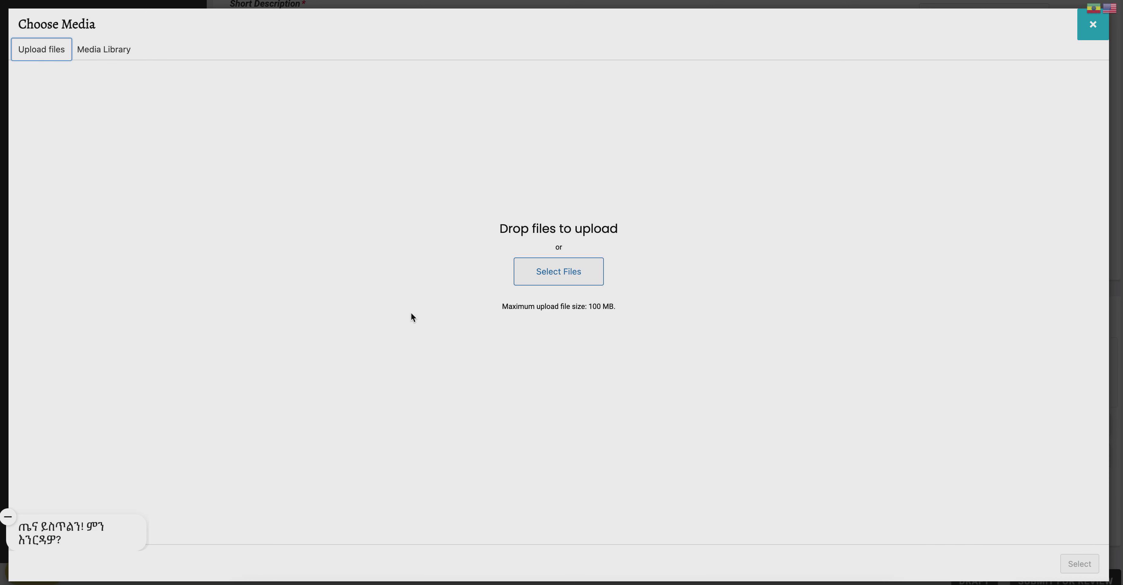
pyautogui.click(564, 273)
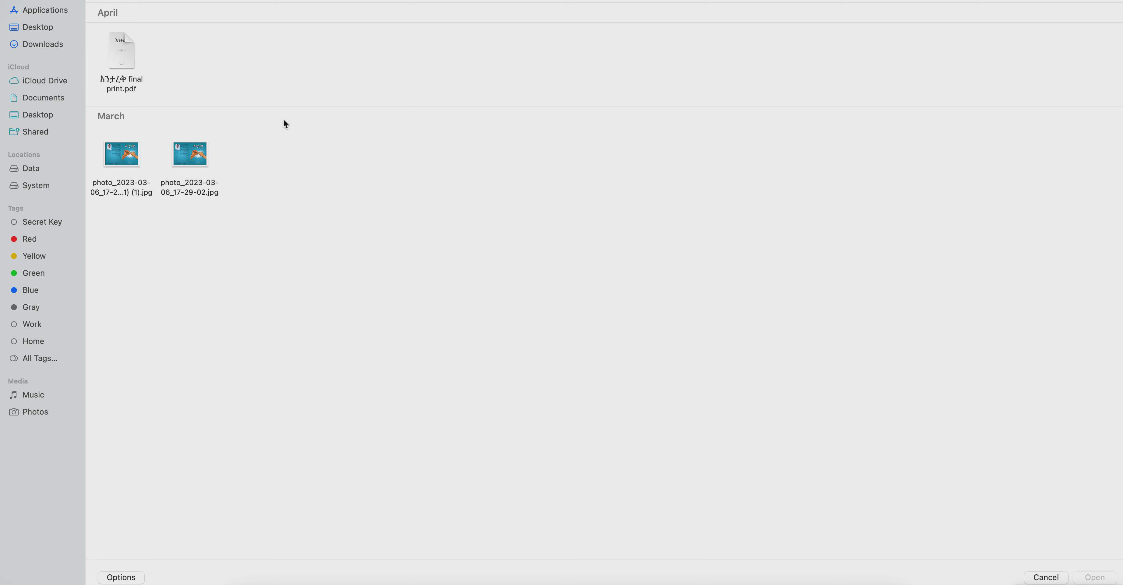
pyautogui.click(123, 51)
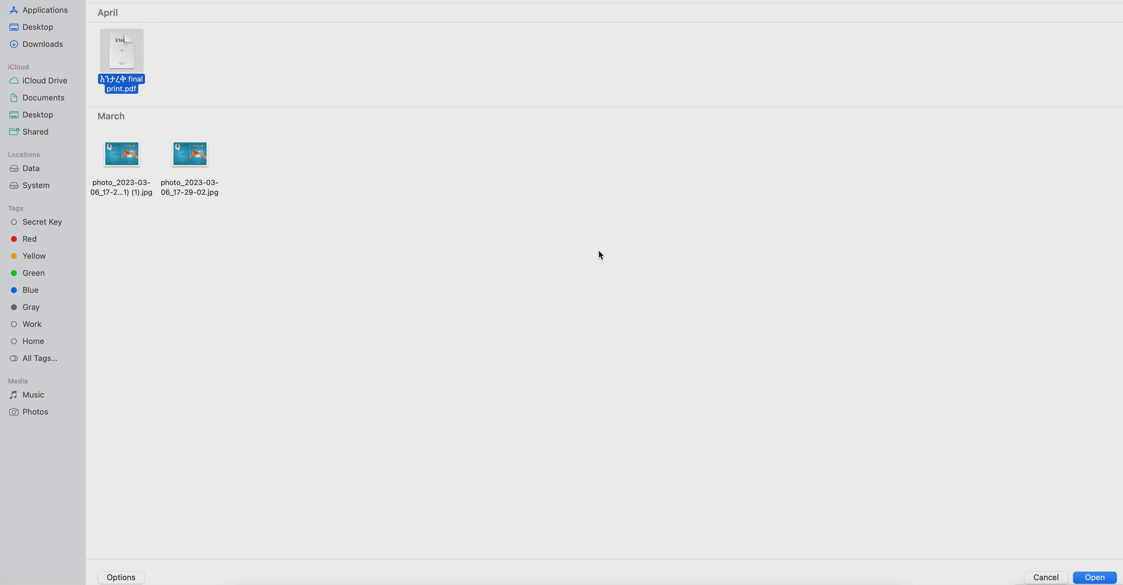
pyautogui.click(1094, 577)
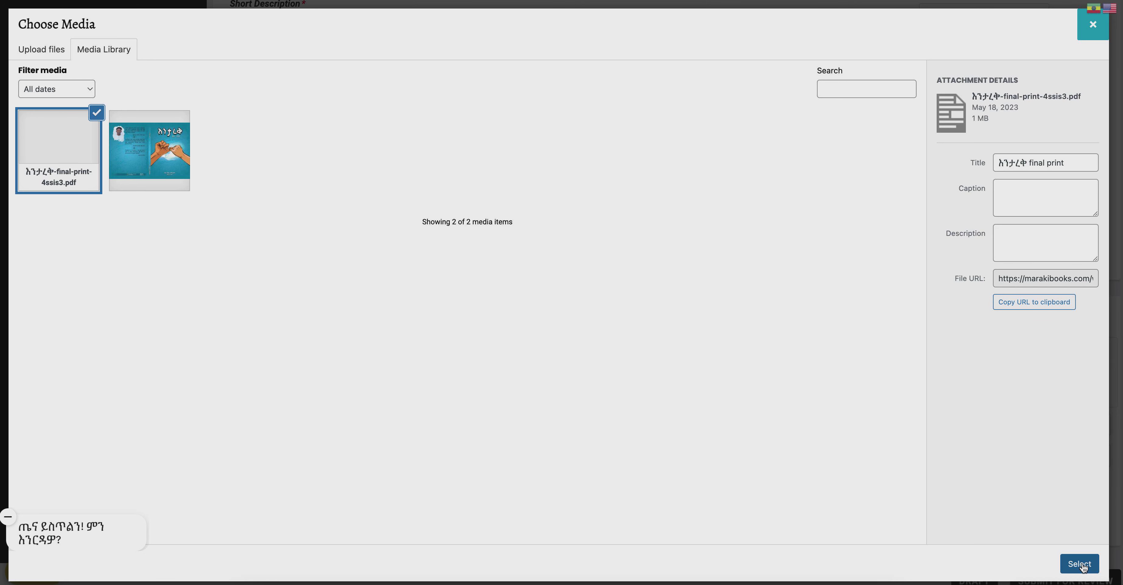
pyautogui.click(1079, 564)
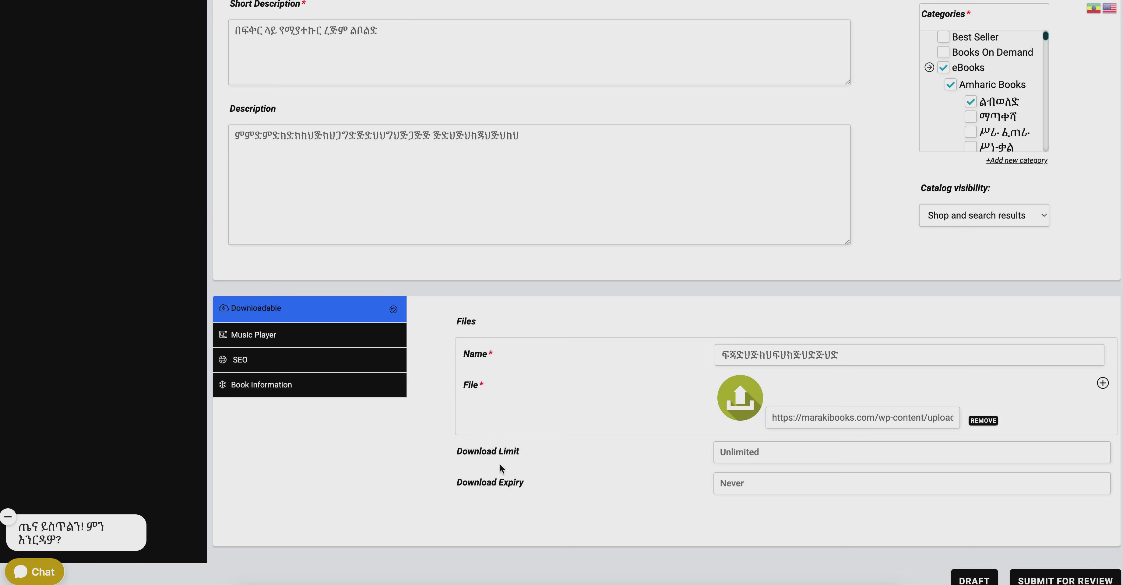
# Step: Set the download limit of the product's file to 5
pyautogui.click(737, 454)
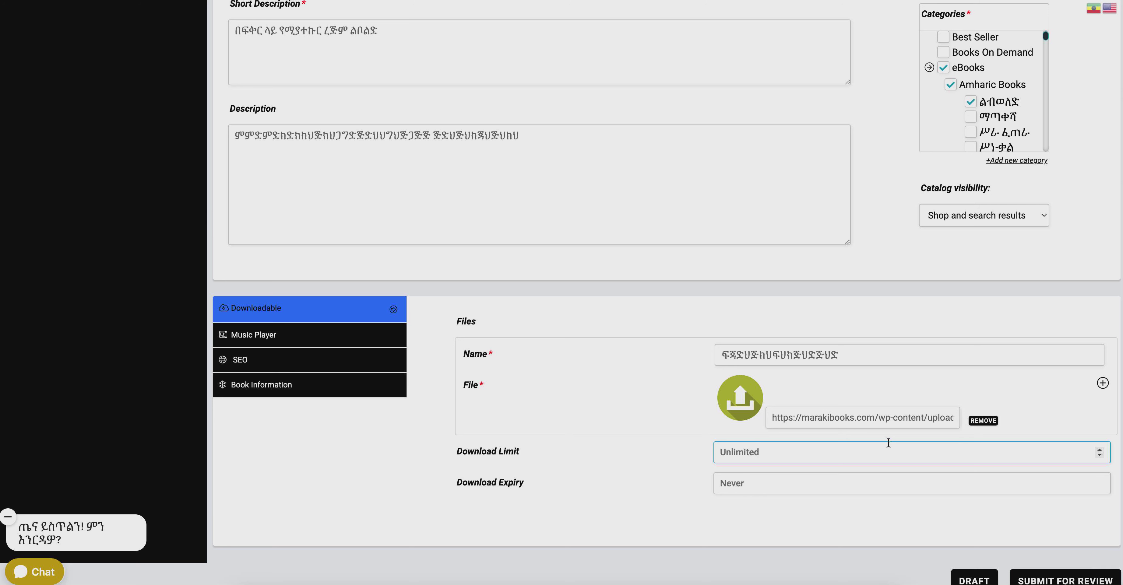
pyautogui.write('5')
pyautogui.click(728, 483)
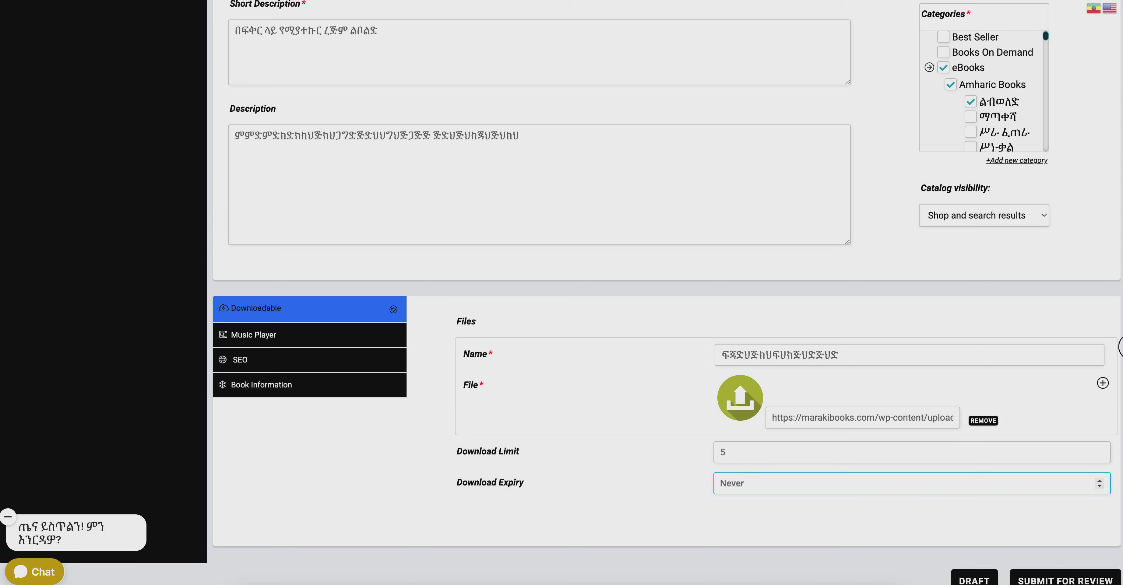
# Step: Enter the author's full name in the product's book information
pyautogui.scroll(-3, 1120, 388)
pyautogui.scroll(1, 1120, 389)
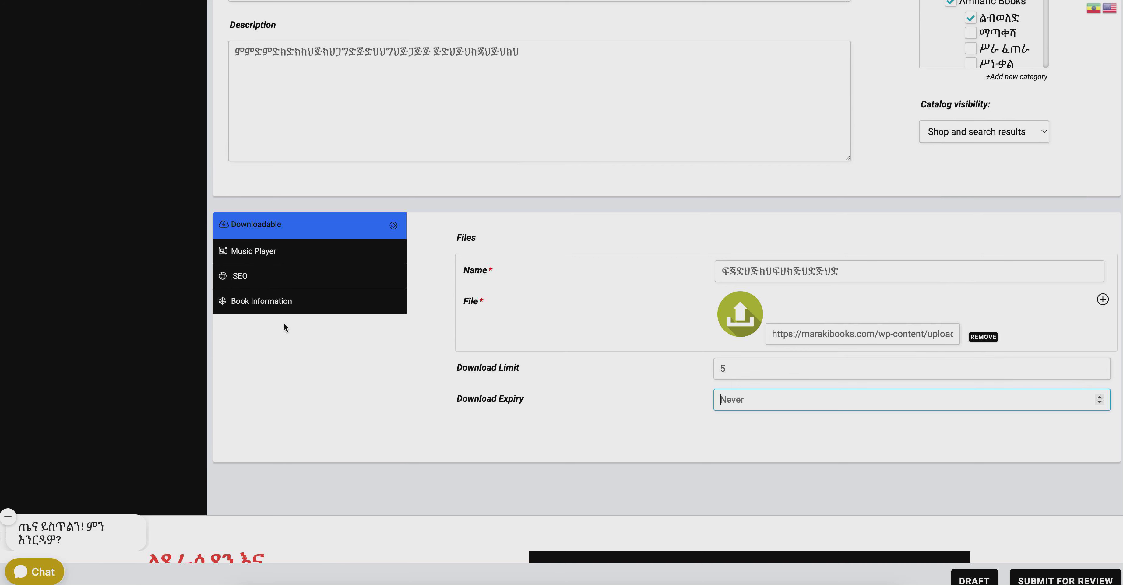
pyautogui.click(251, 301)
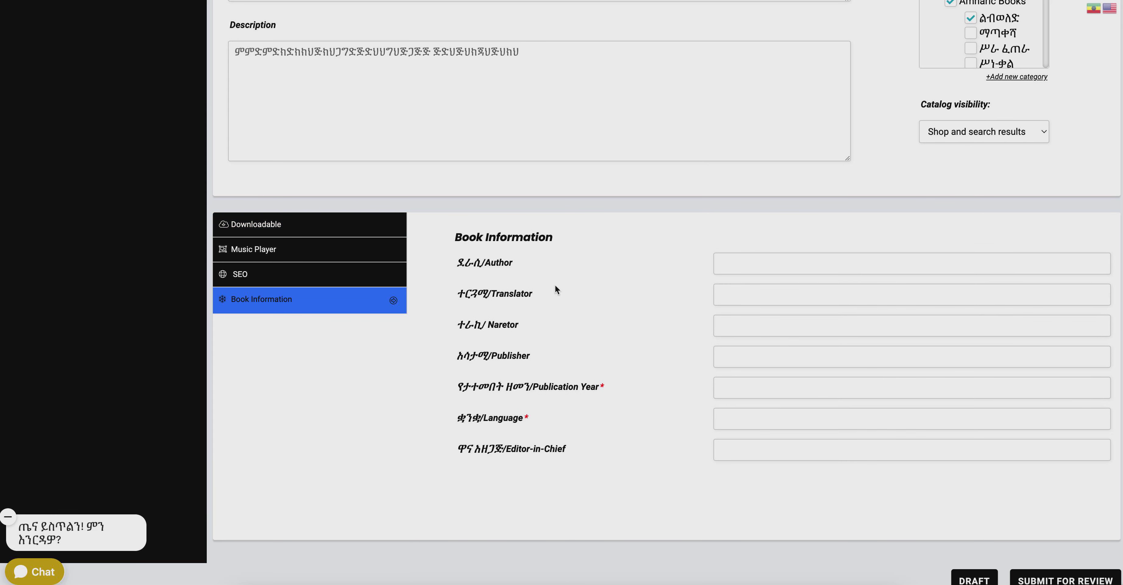
pyautogui.click(724, 264)
pyautogui.write('አዲስ')
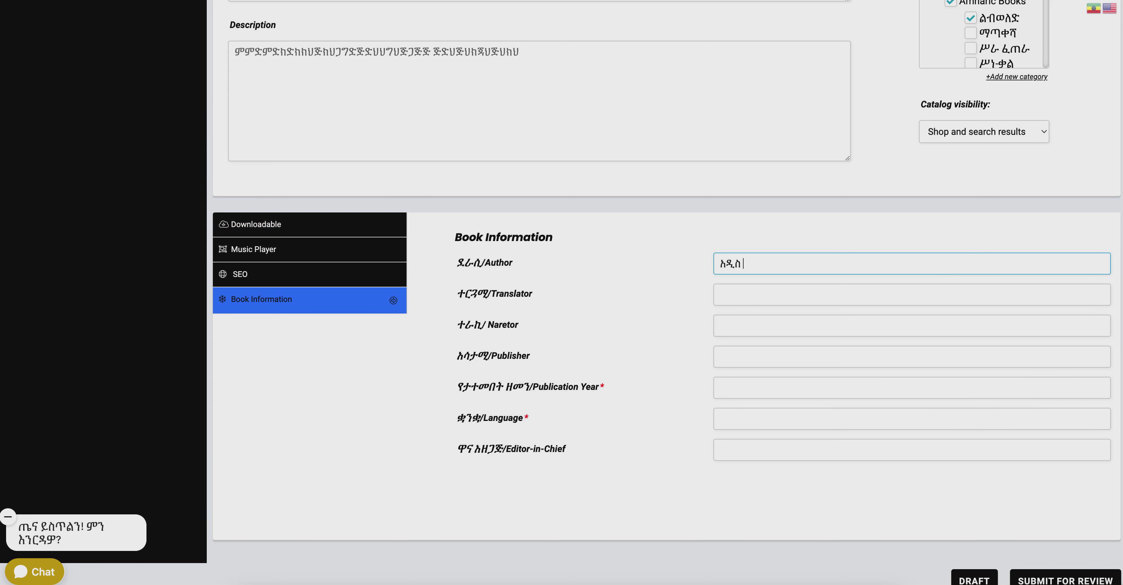
pyautogui.write(' ዓለማይሁ')
# Step: Fill in the publisher in the book information with the author's full name
pyautogui.click(746, 360)
pyautogui.write('አ')
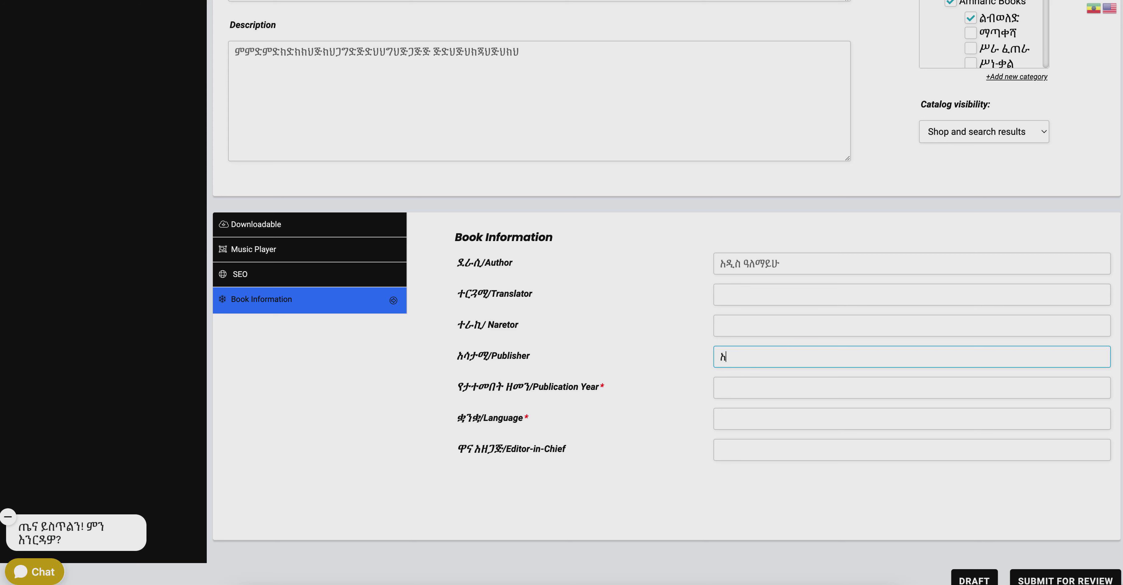
pyautogui.write('ዲ')
pyautogui.write('ስ')
pyautogui.write(' ዓለማ')
pyautogui.write('ይ')
pyautogui.write('የሁ')
# Step: Set the book's publication year to 1965 and its language to አማርኛ
pyautogui.click(729, 388)
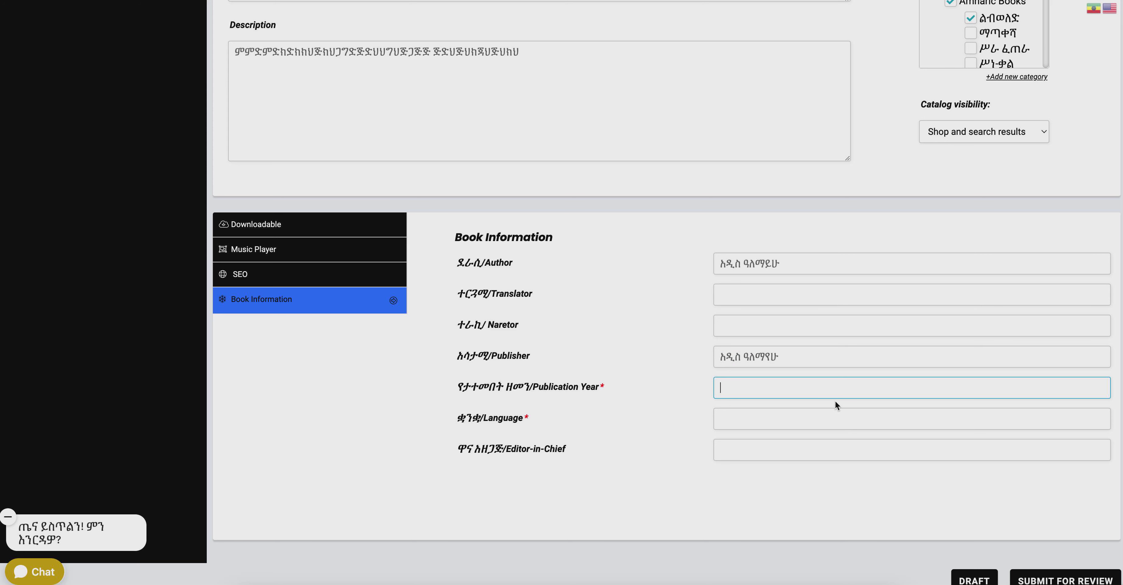
pyautogui.write('1965')
pyautogui.click(723, 417)
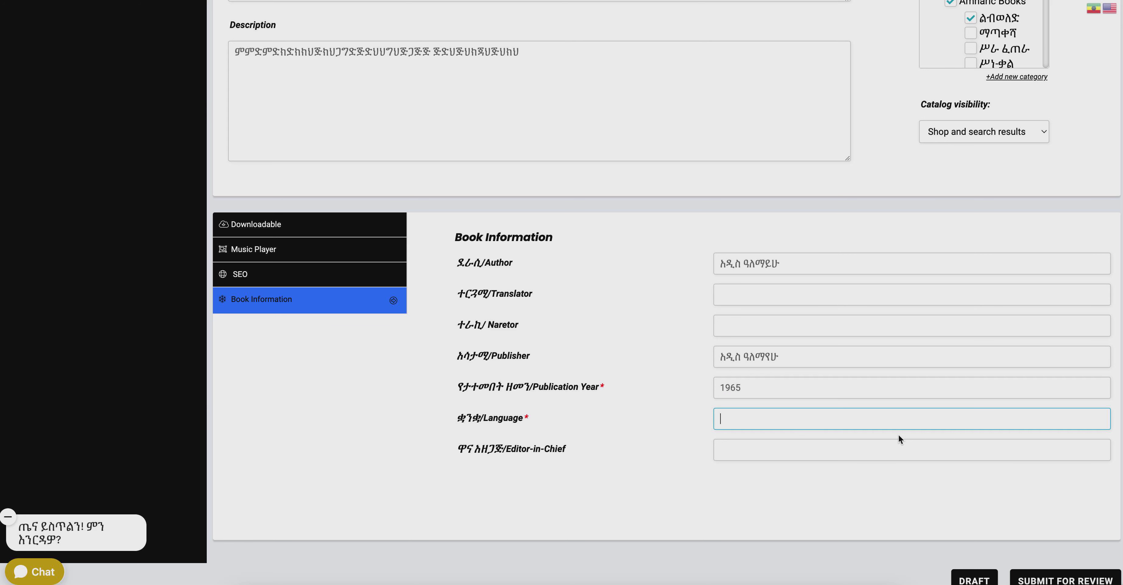
pyautogui.write('አማርኛ')
# Step: Submit the completed eBook product for review
pyautogui.scroll(-5, 561, 271)
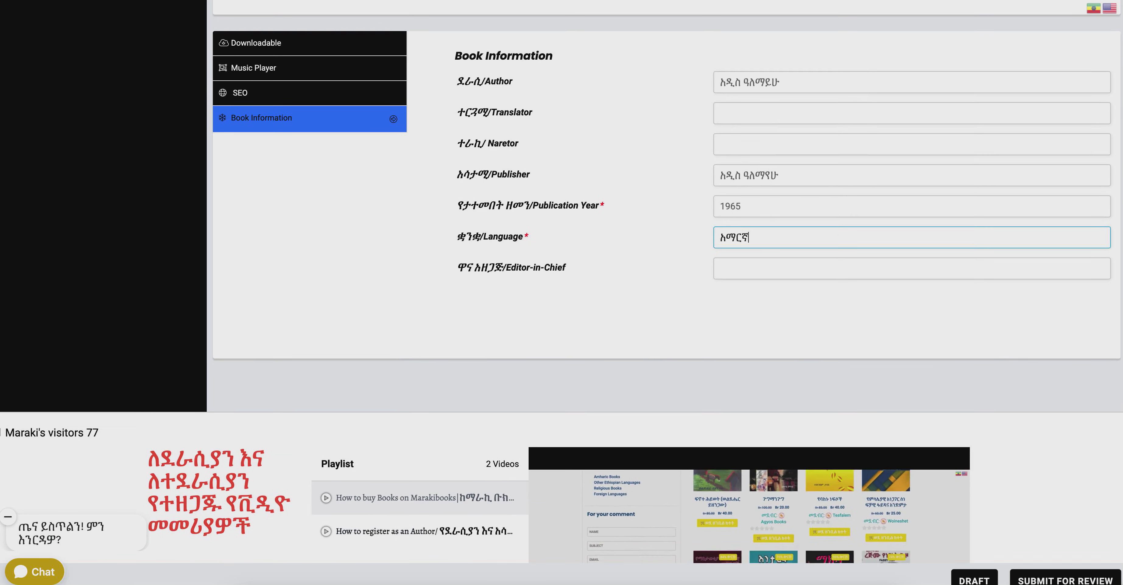
pyautogui.scroll(-3, 562, 283)
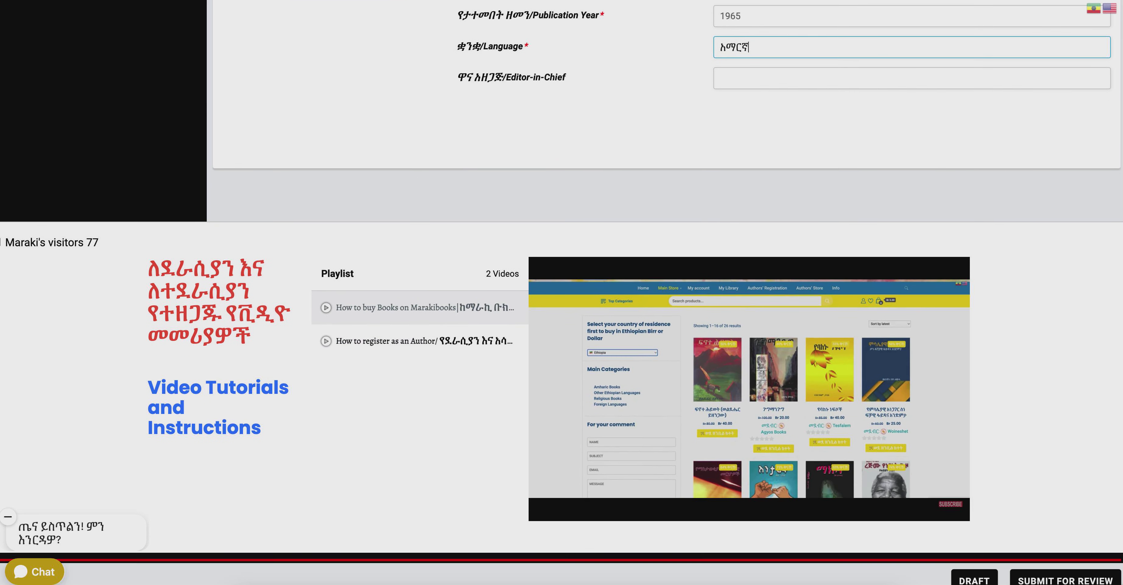
pyautogui.scroll(-6, 562, 283)
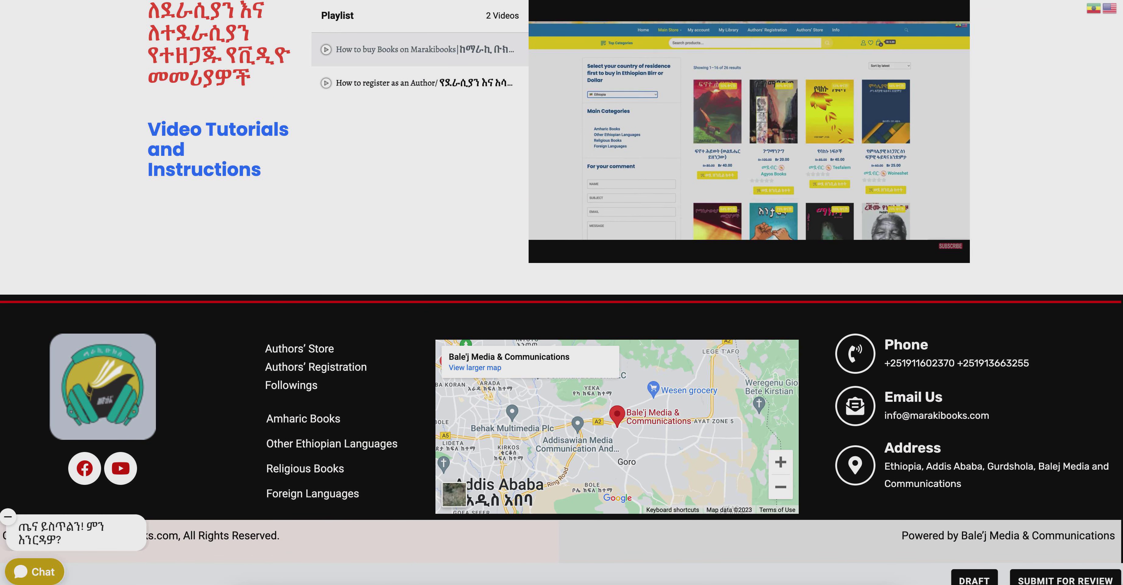
pyautogui.click(1059, 582)
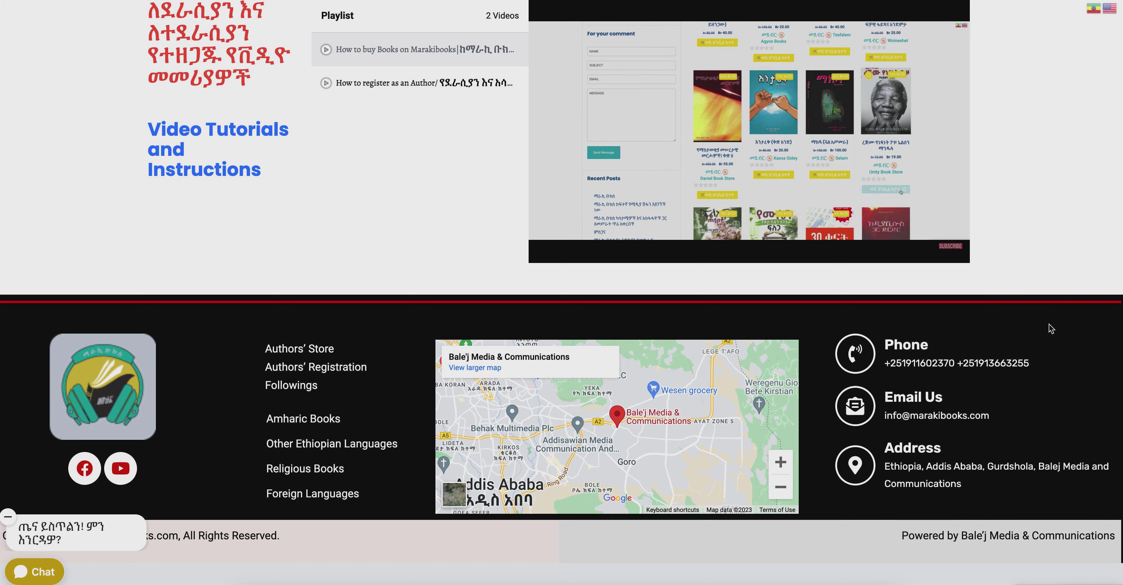
pyautogui.scroll(8, 1051, 328)
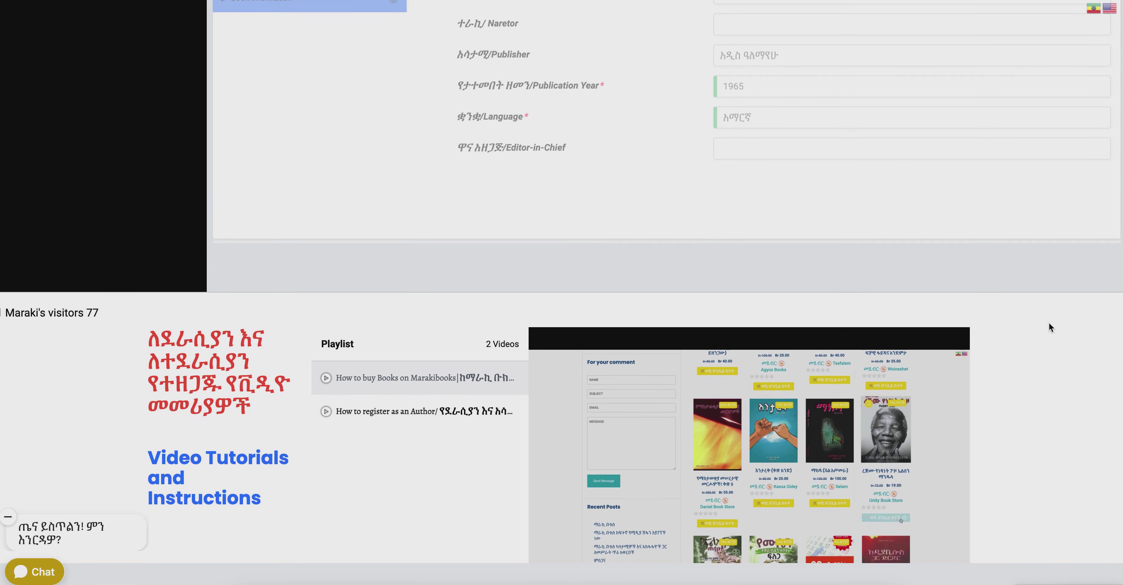